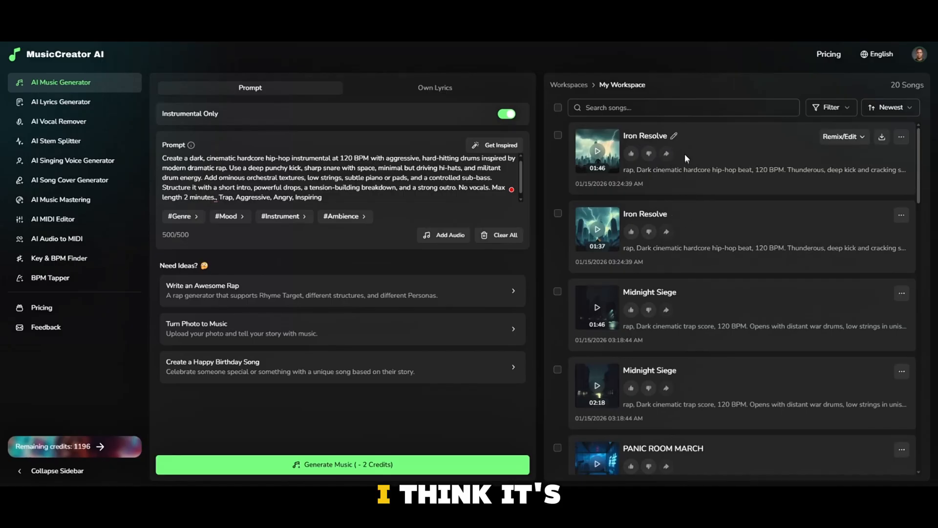
Step: Play the first generated Iron Resolve track and browse the workspace's song list
left_click(602, 151)
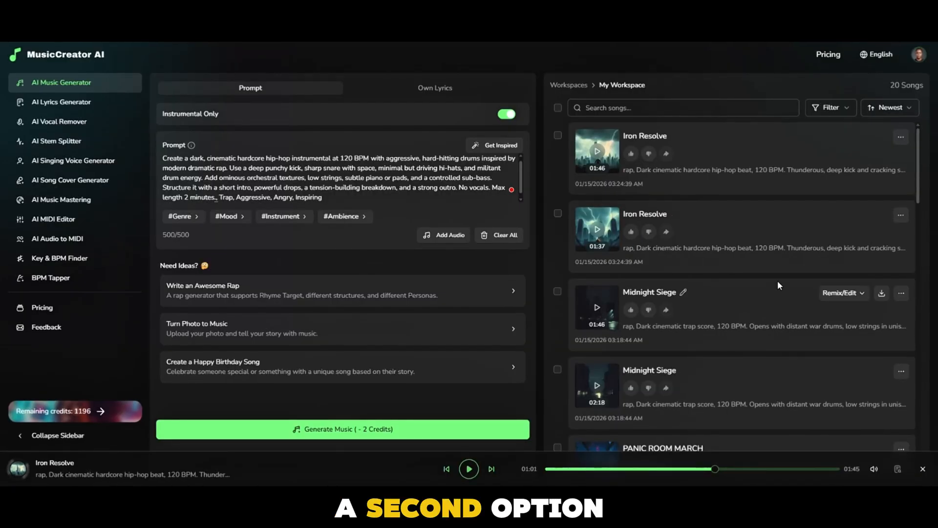
scroll(775, 280, "down", 1)
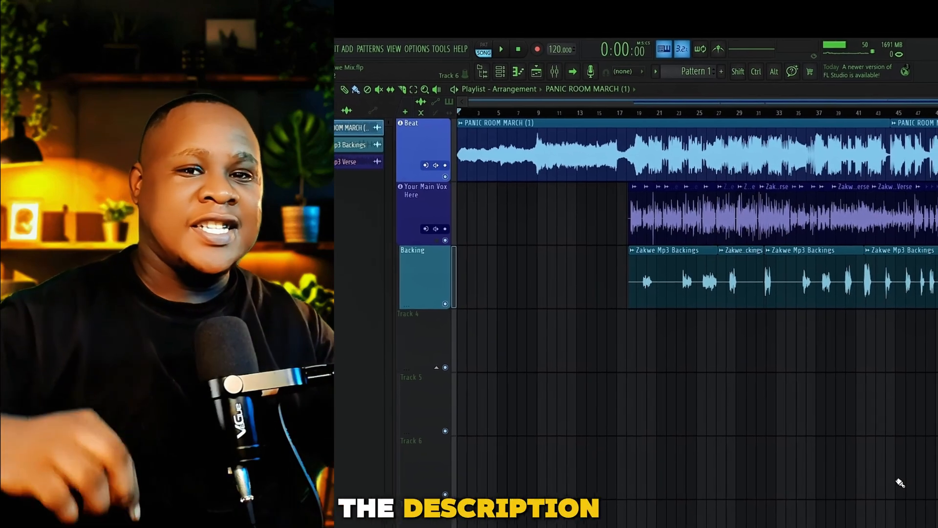
Step: Switch to FL Studio, check the mixer layout, and examine the edited breaths in the opening main vocal clips
key("F9")
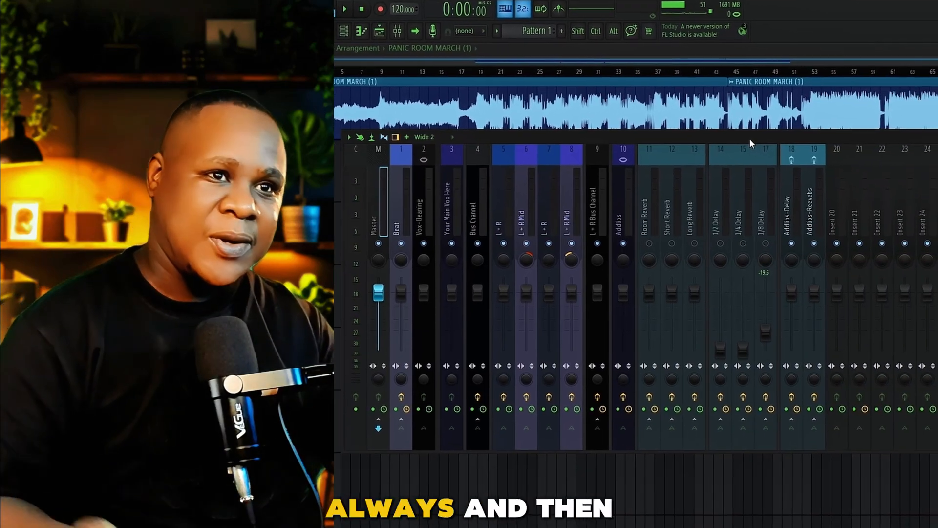
key("F9")
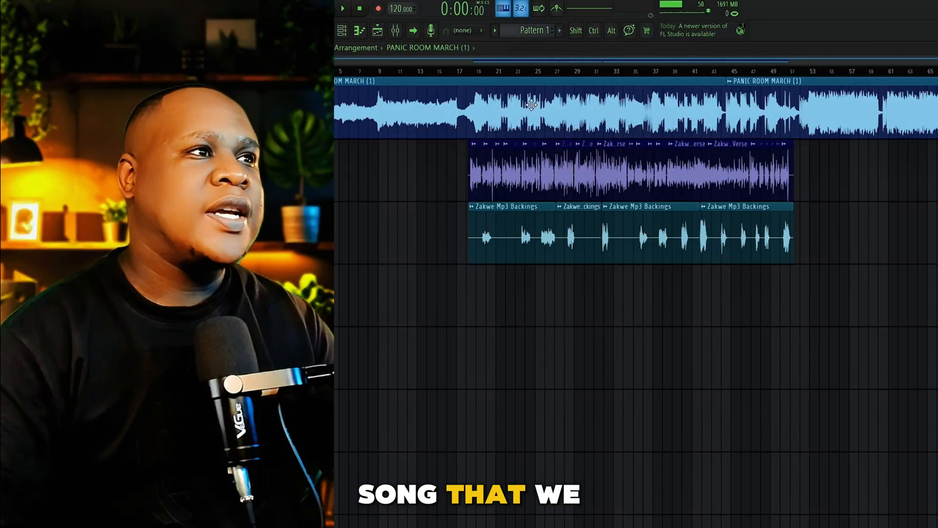
scroll(394, 72, "up", 1)
scroll(394, 73, "up", 2)
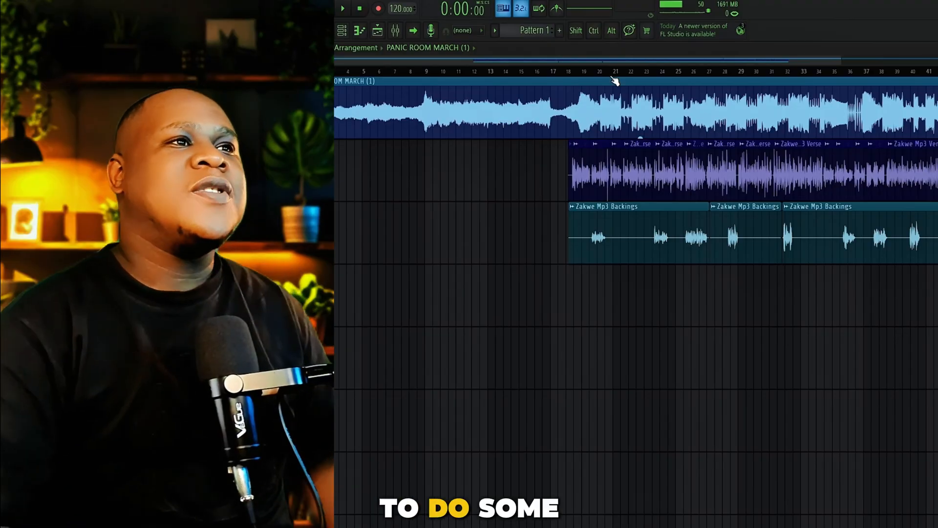
scroll(615, 78, "up", 5)
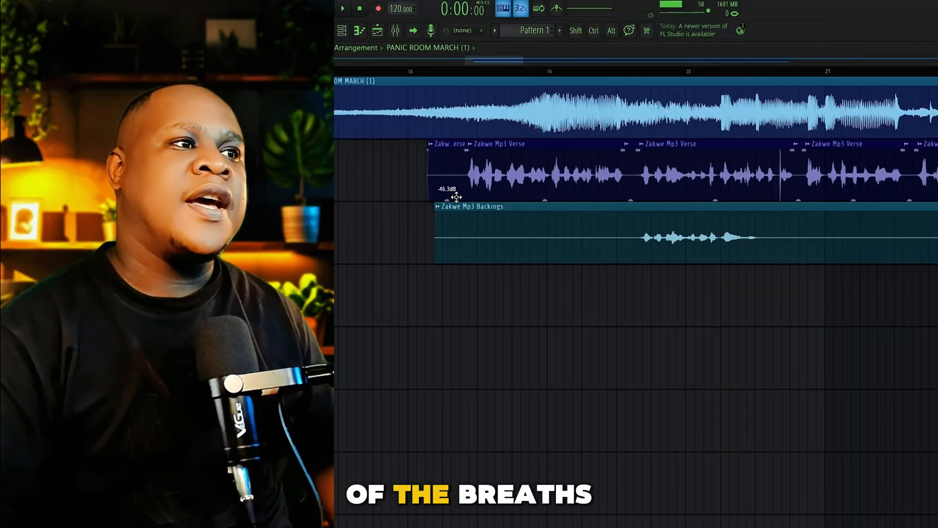
scroll(469, 186, "up", 3)
Step: Inspect the audio clip settings of the main verse, the backing vocals and the beat
double_click(562, 173)
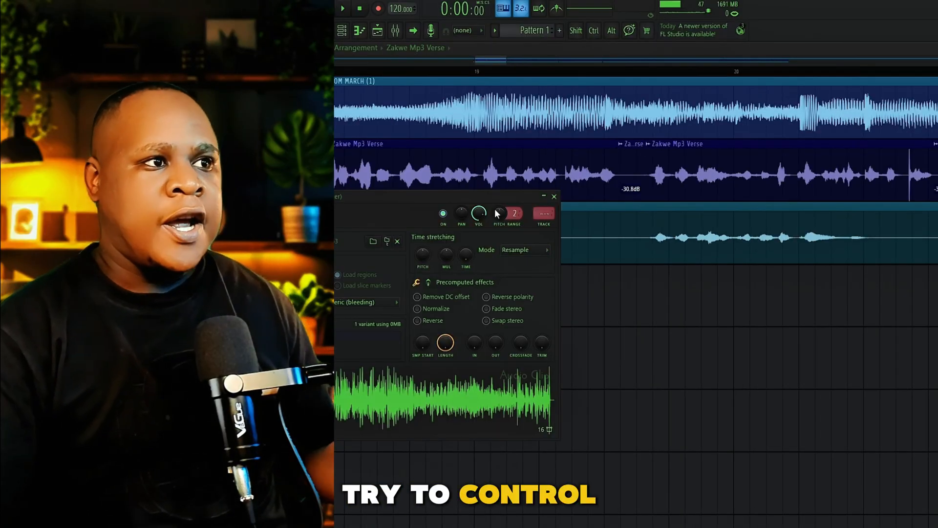
left_click(746, 55)
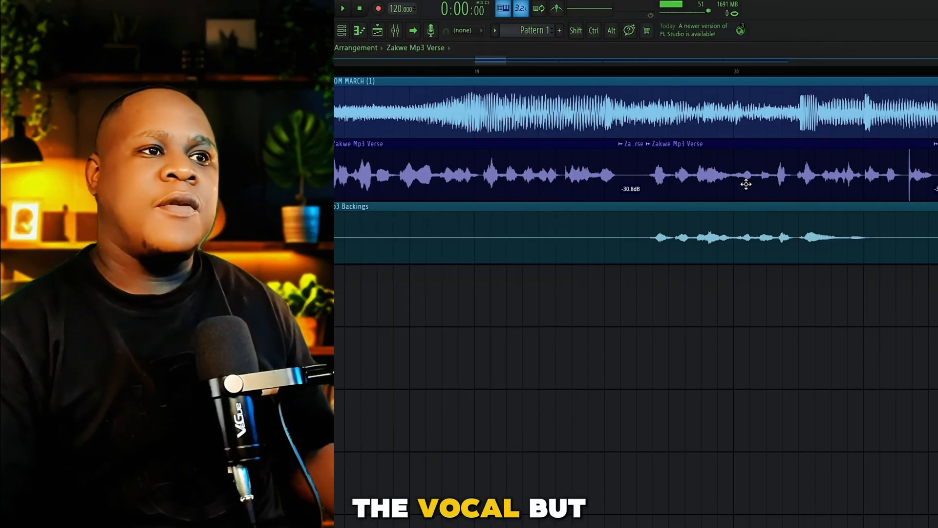
double_click(747, 224)
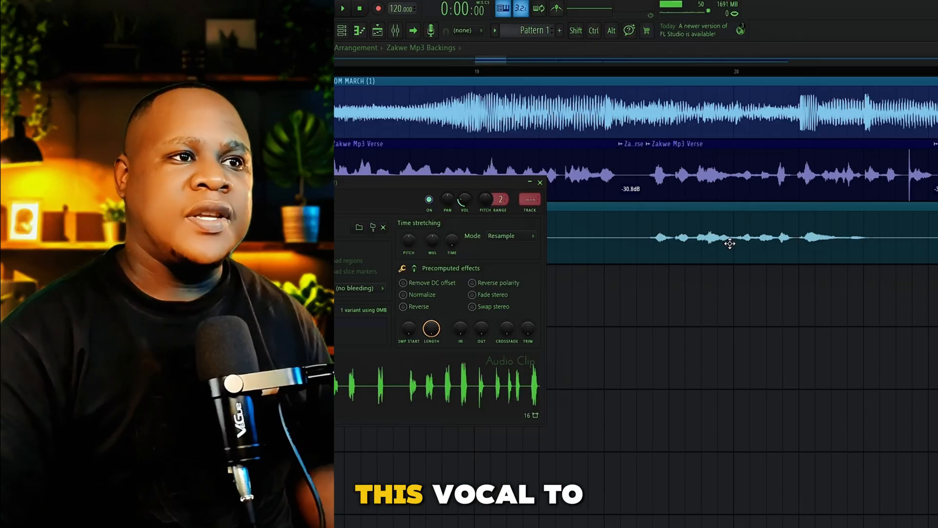
double_click(740, 160)
double_click(754, 115)
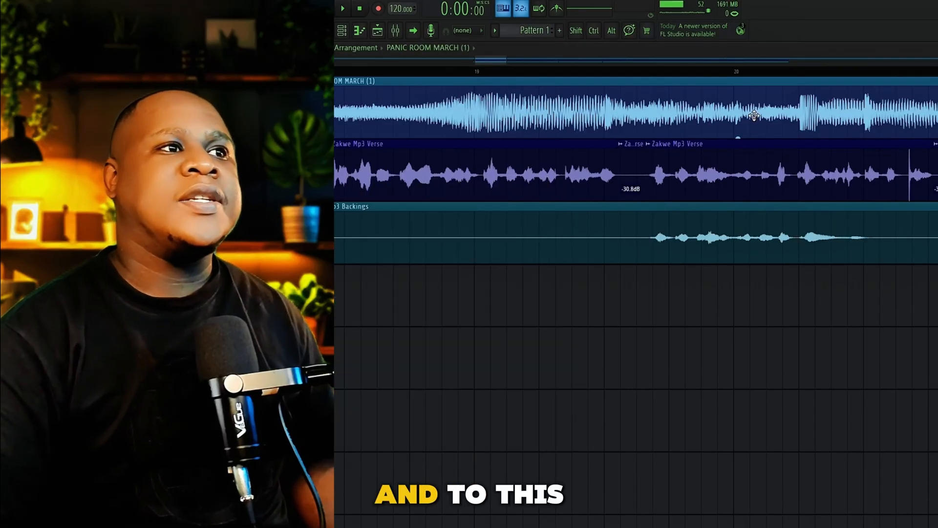
left_click(508, 57)
scroll(597, 73, "down", 8)
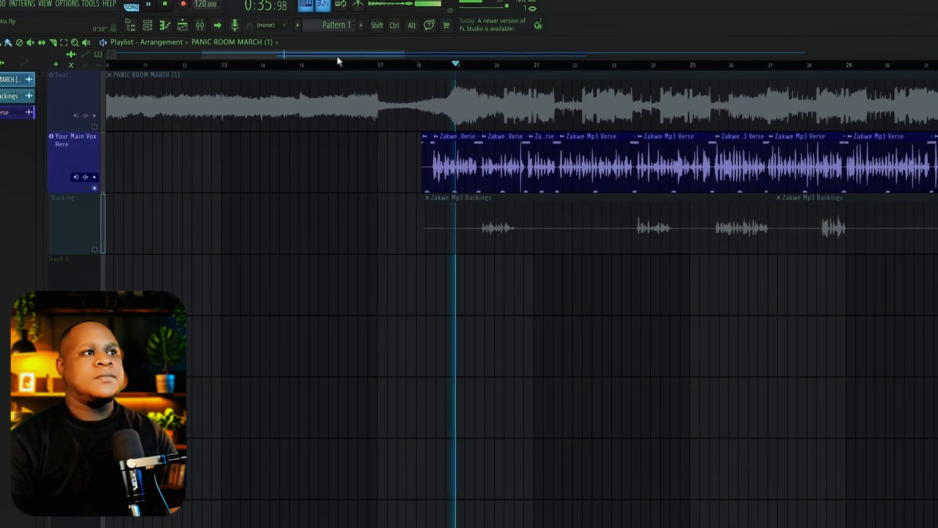
Step: Solo the Beat track and route the PANIC ROOM MARCH (1) clip to mixer track 1
scroll(336, 63, "down", 2)
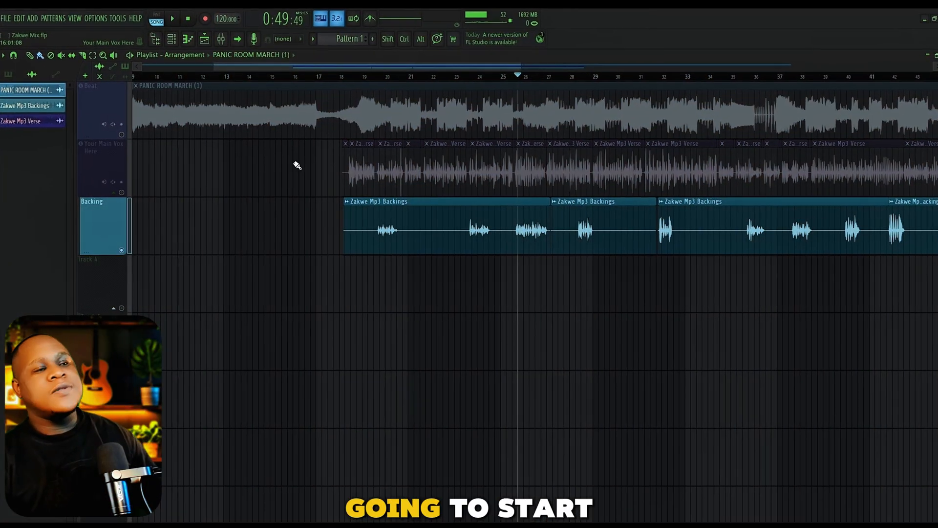
right_click(120, 131)
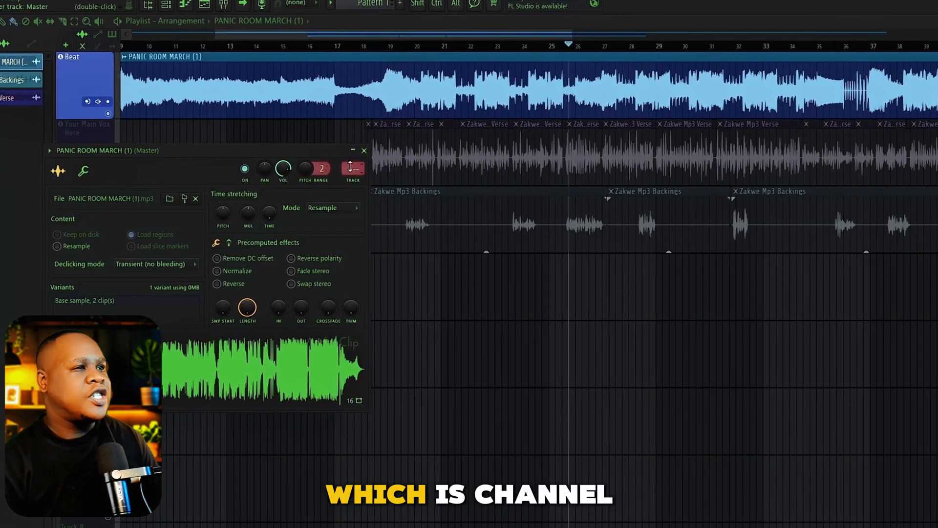
scroll(347, 169, "up", 1)
left_click(220, 4)
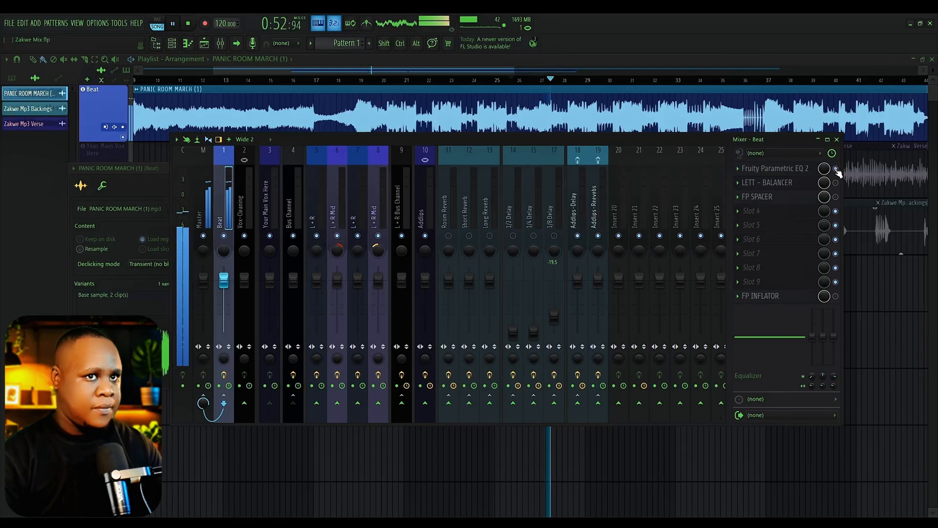
Step: Enable Fruity Parametric EQ 2 and LETT - BALANCER on the Beat mixer channel and arrange their windows
left_click(805, 169)
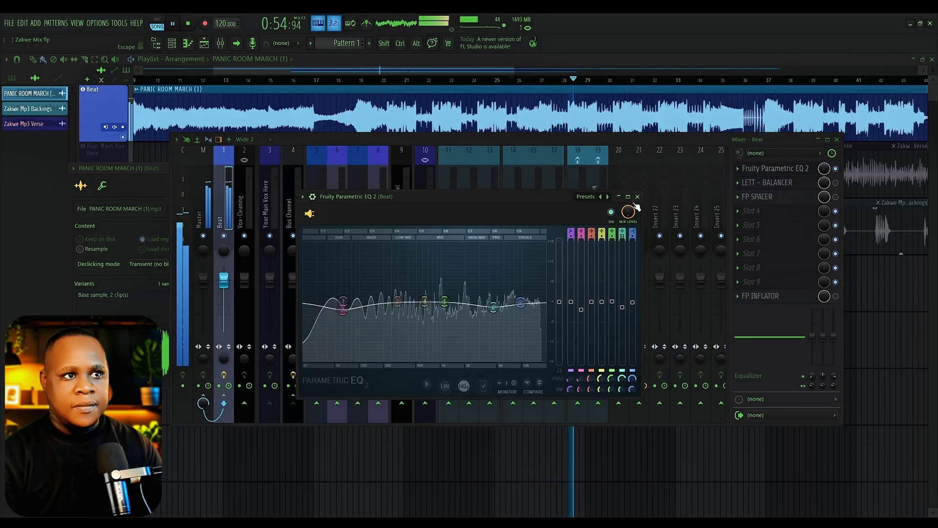
left_click_drag(494, 199, 395, 117)
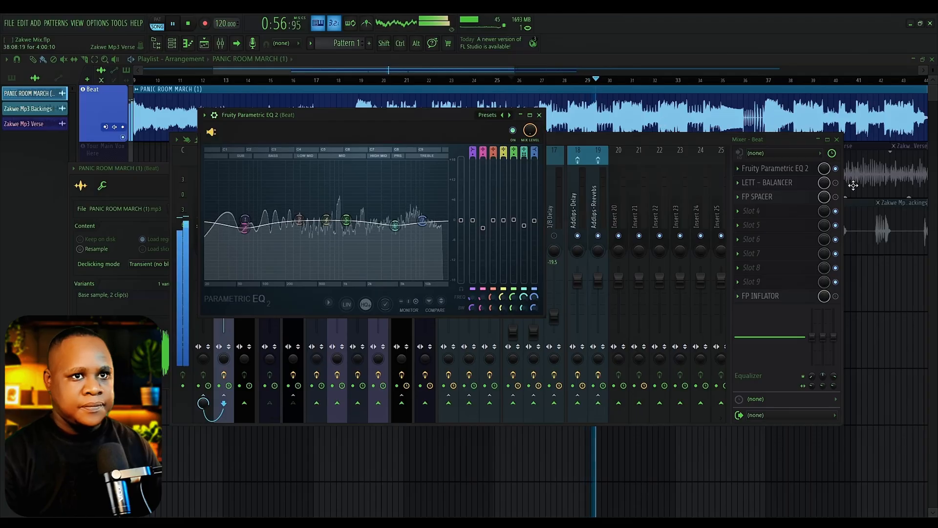
left_click(836, 183)
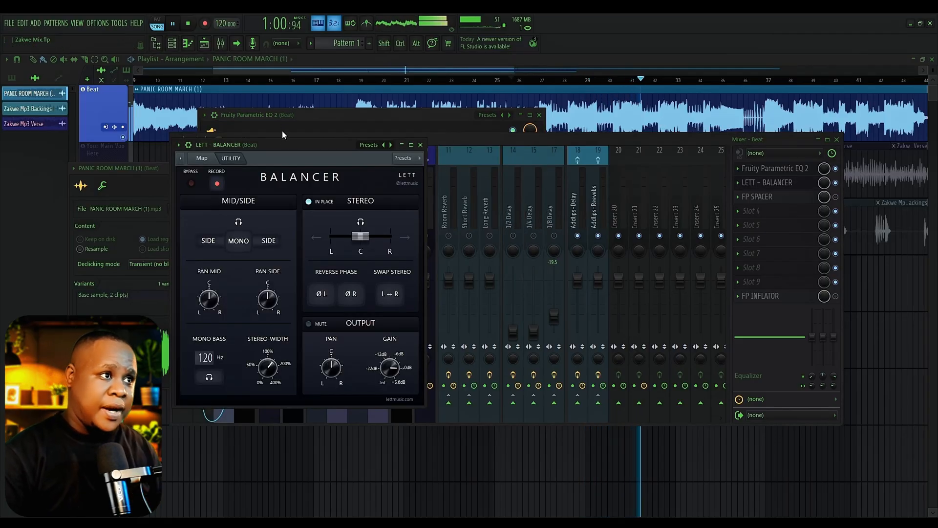
left_click_drag(296, 152, 431, 109)
Step: Activate FP SPACER on the Beat mixer channel and open FP INFLATOR
left_click(737, 197)
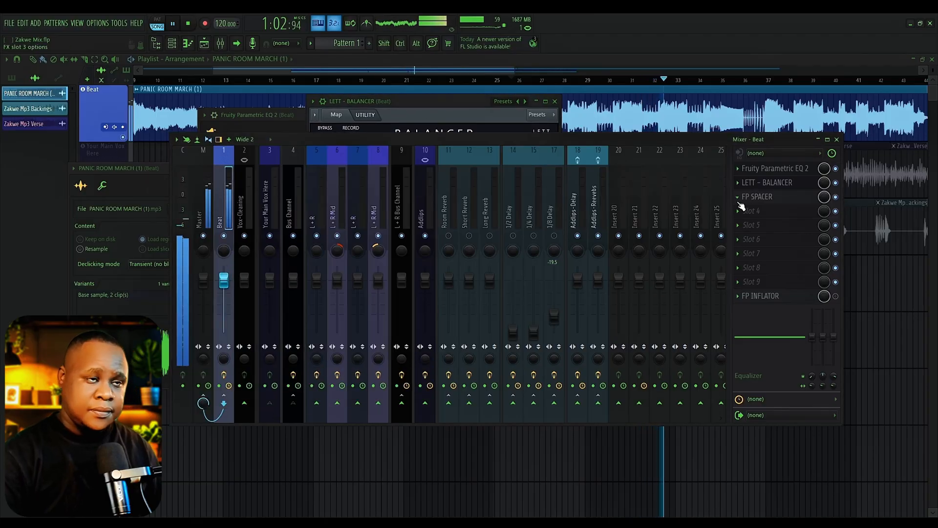
left_click(772, 198)
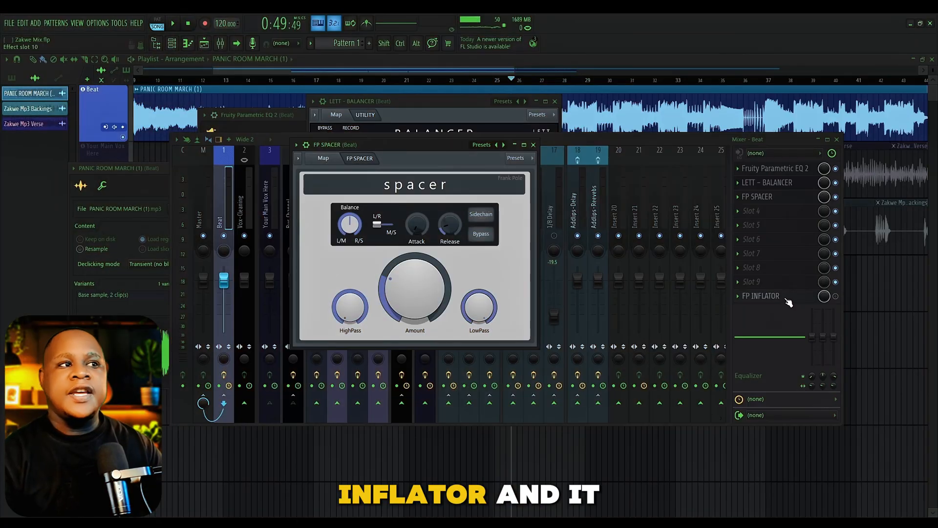
left_click(787, 298)
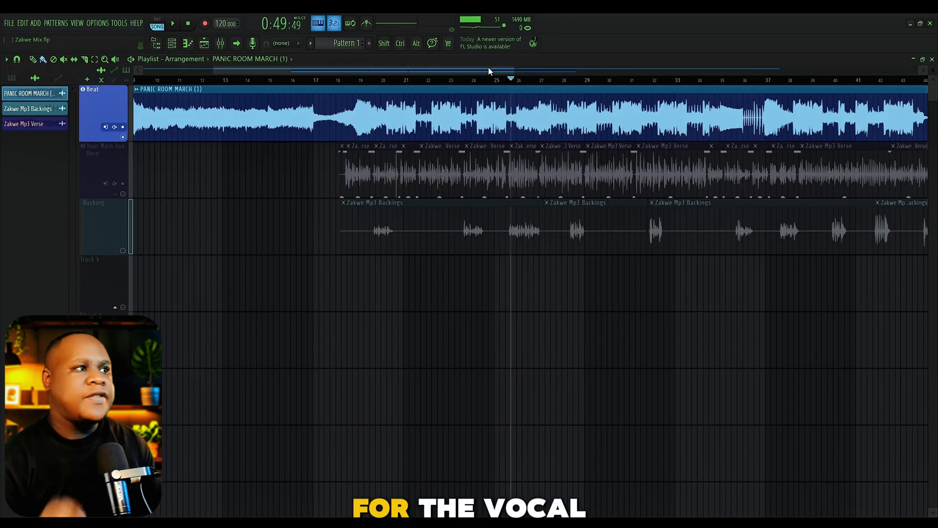
Step: Solo the main vocal track and route the Zakwe Mp3 Verse clip to mixer track 3, Your Main Vox Here
right_click(122, 194)
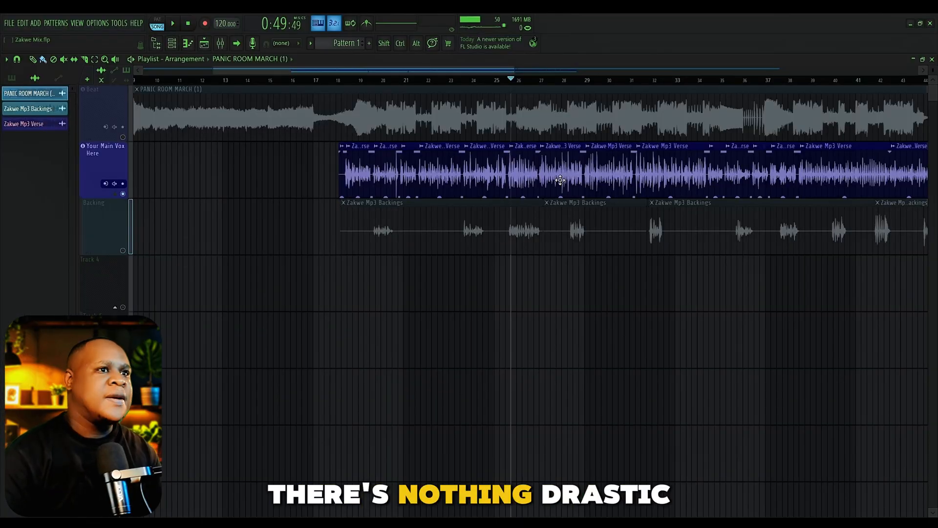
double_click(518, 161)
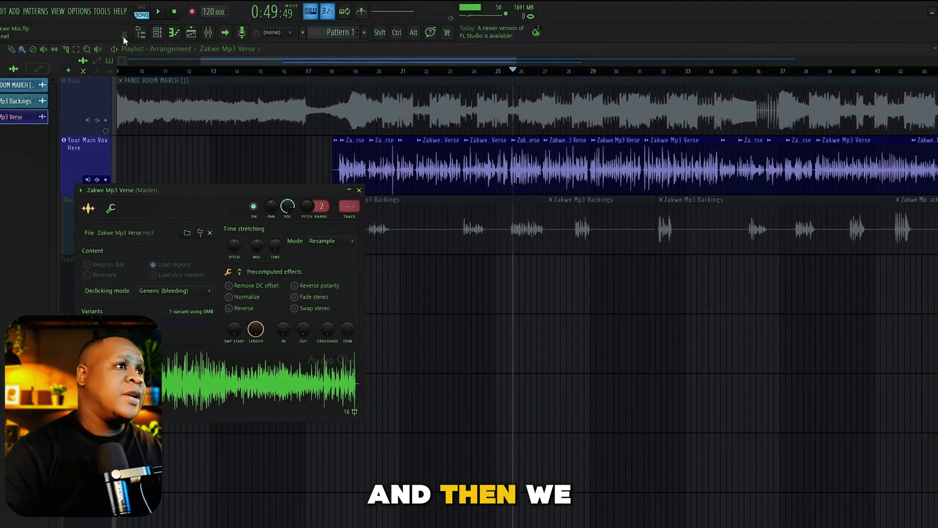
left_click(174, 5)
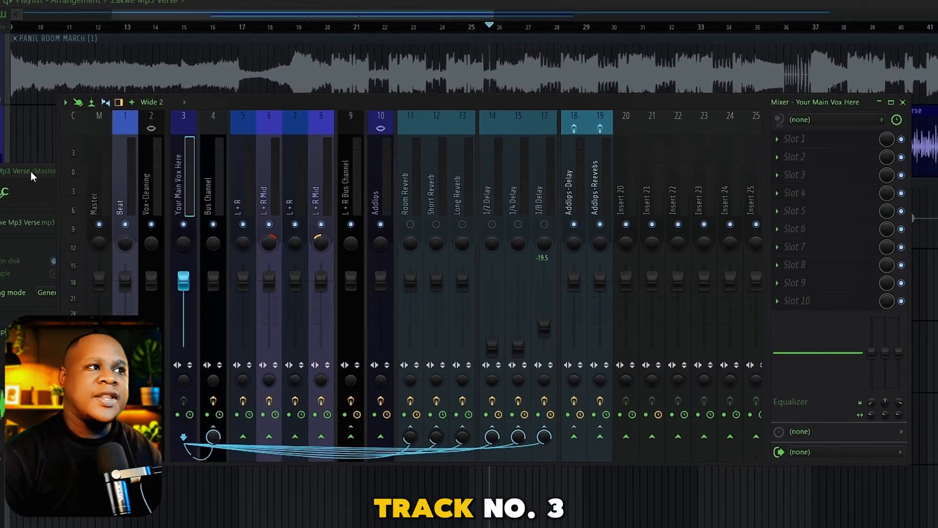
left_click(24, 172)
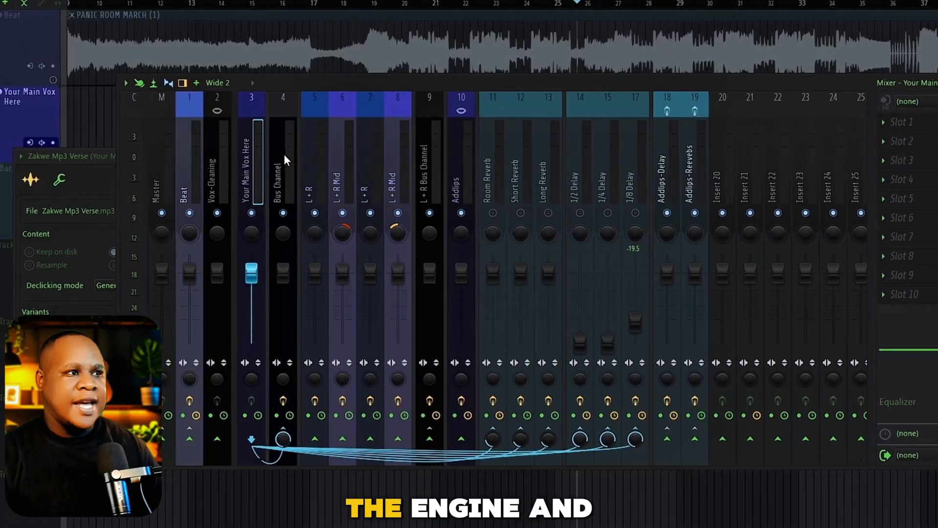
Step: Review the FP_GATE and FP DE-ESSER effects on the Bus Channel and follow the soloed vocal during playback
left_click(266, 155)
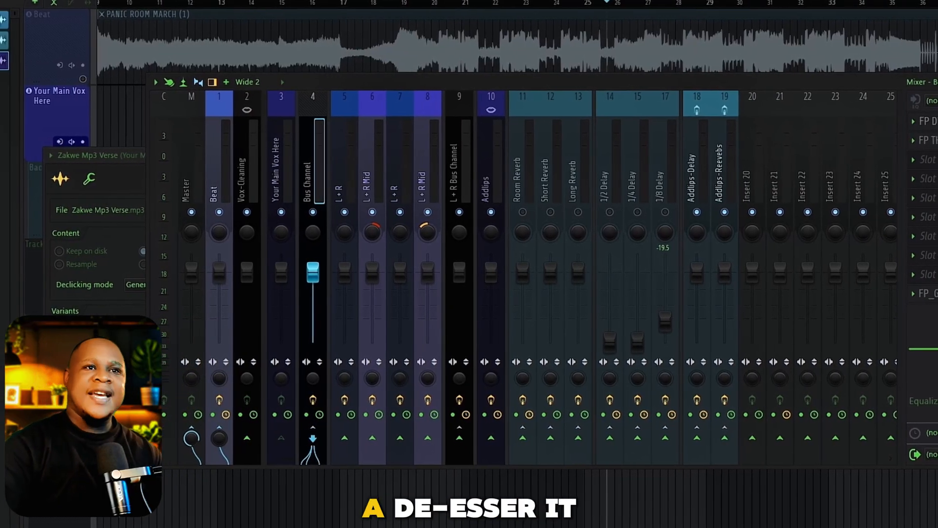
left_click(936, 120)
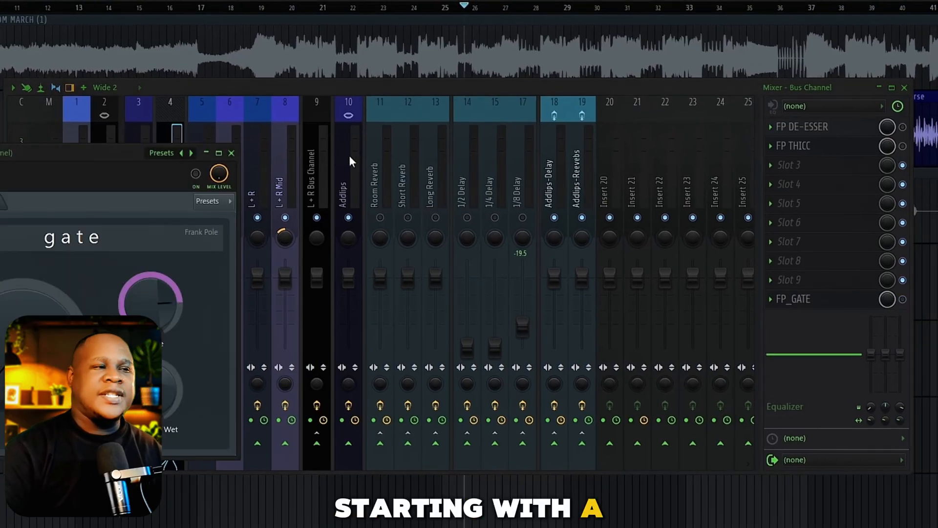
left_click(232, 153)
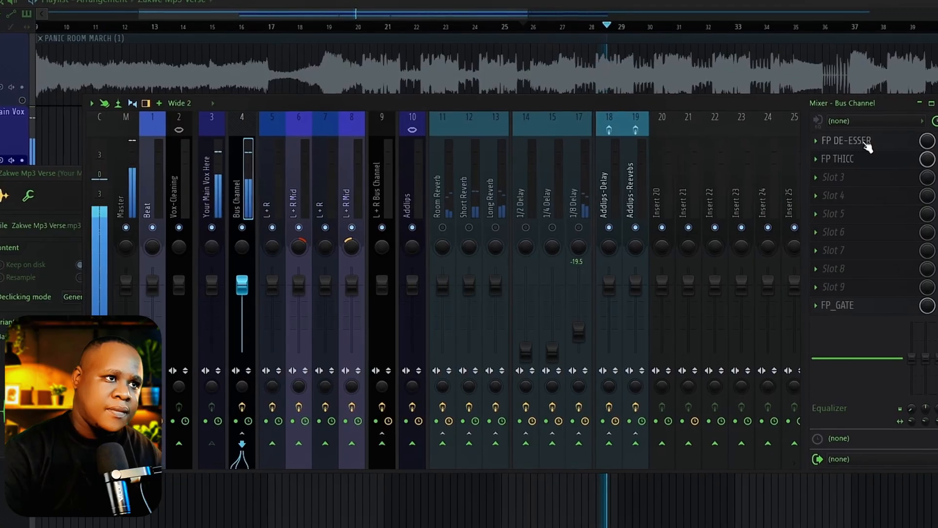
left_click(850, 147)
left_click(860, 141)
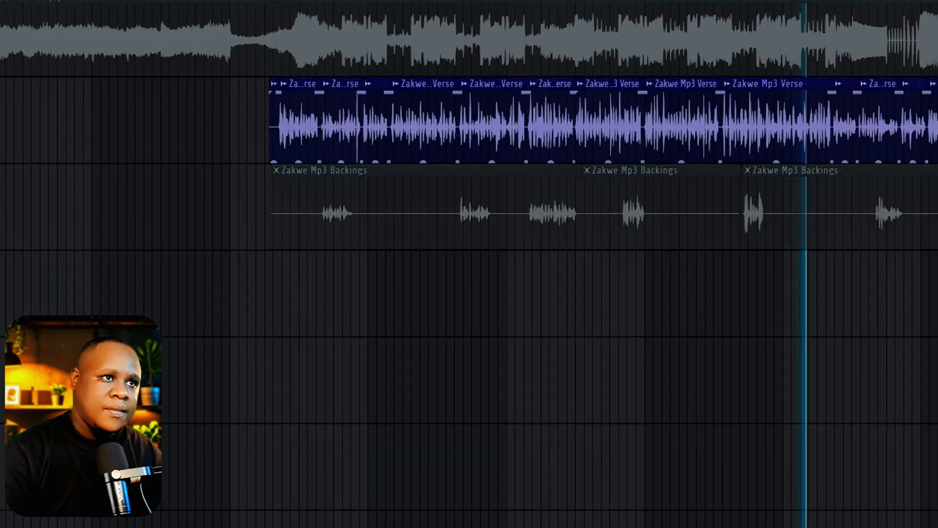
scroll(624, 264, "up", 5)
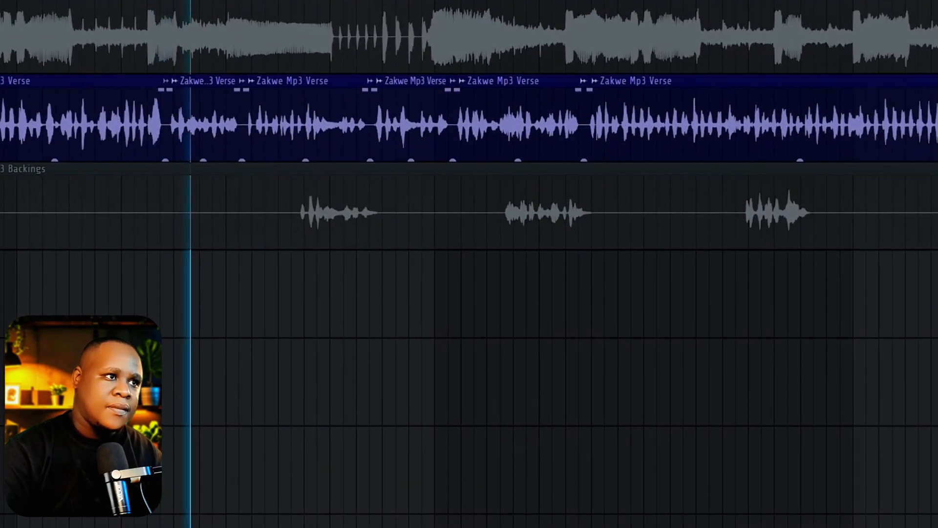
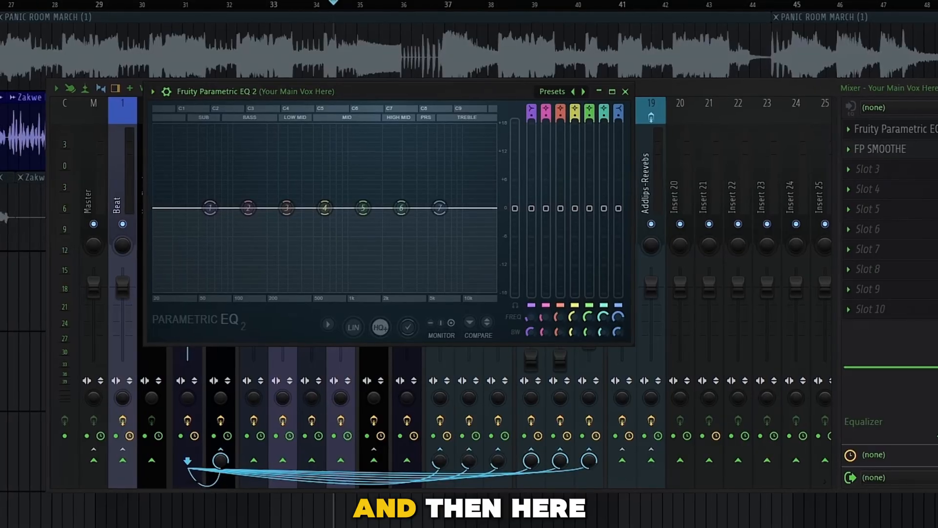
Step: Review FP SMOOTHE on the main vocal channel, close it, and open Fruity Parametric EQ 2
left_click(893, 150)
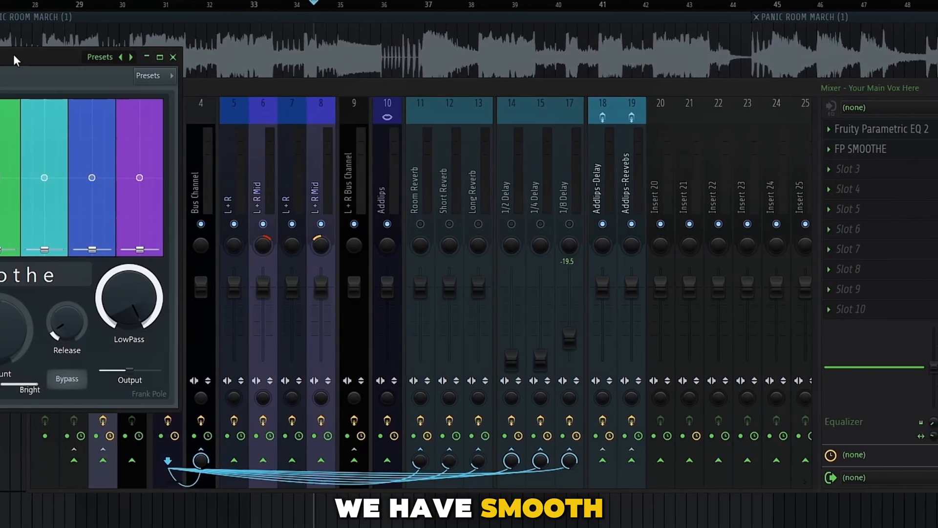
left_click_drag(14, 54, 643, 78)
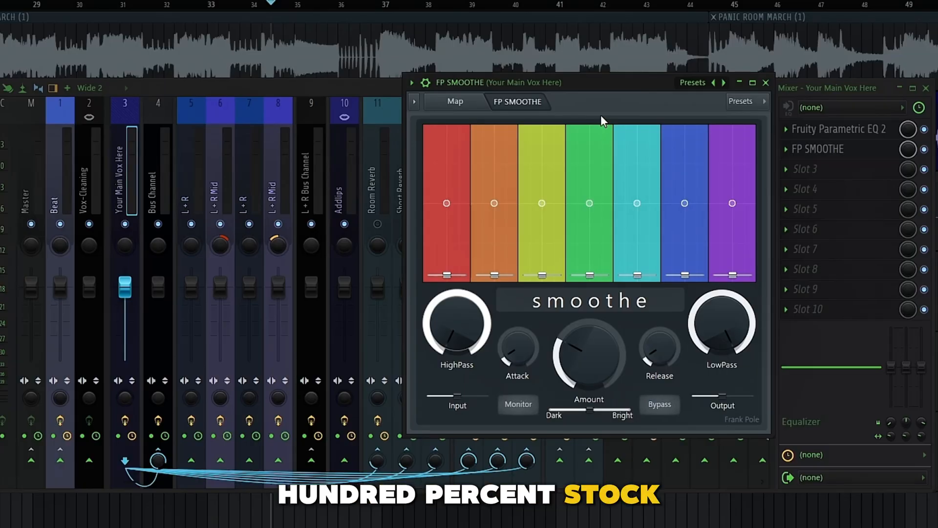
left_click_drag(614, 82, 503, 84)
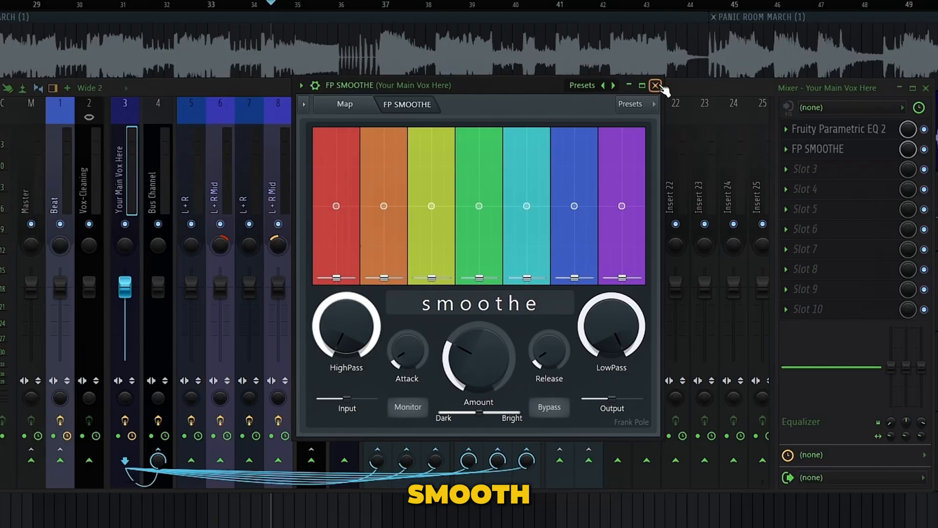
left_click(656, 86)
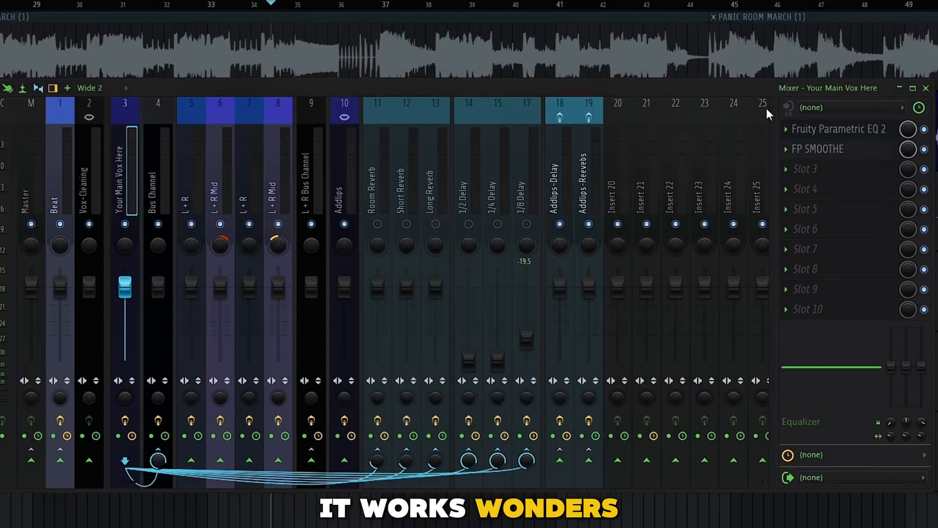
left_click(873, 134)
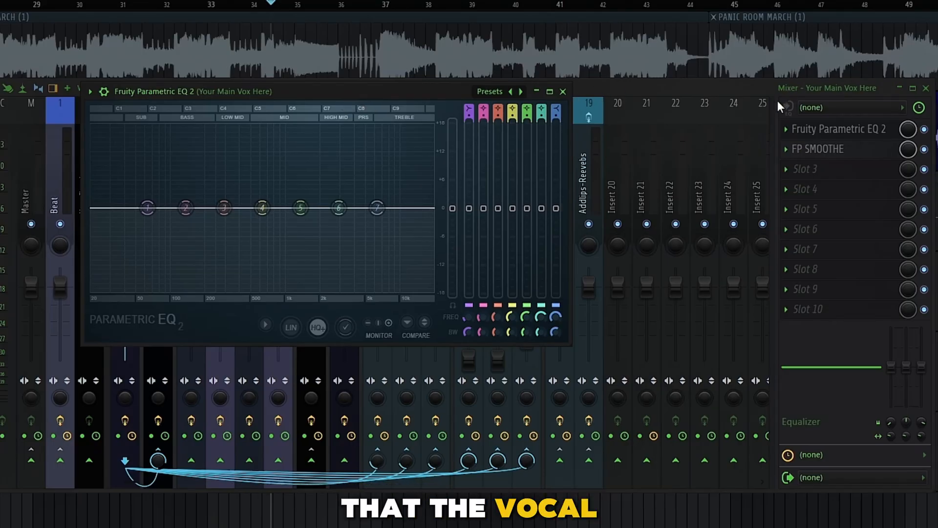
Step: Shape the main vocal in Fruity Parametric EQ 2 with cuts on bands 2 to 5, including 201 Hz and a narrow one at 381 Hz
left_click_drag(235, 257, 321, 227)
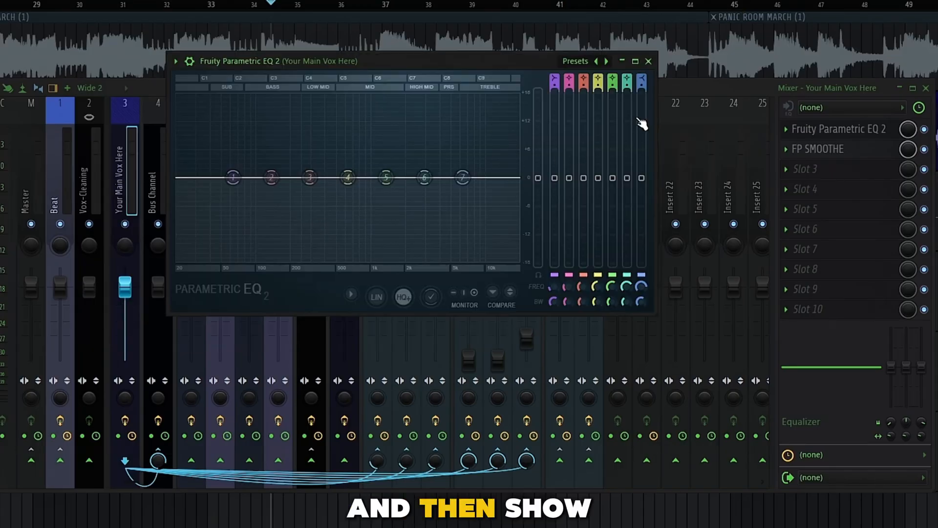
left_click_drag(452, 61, 458, 80)
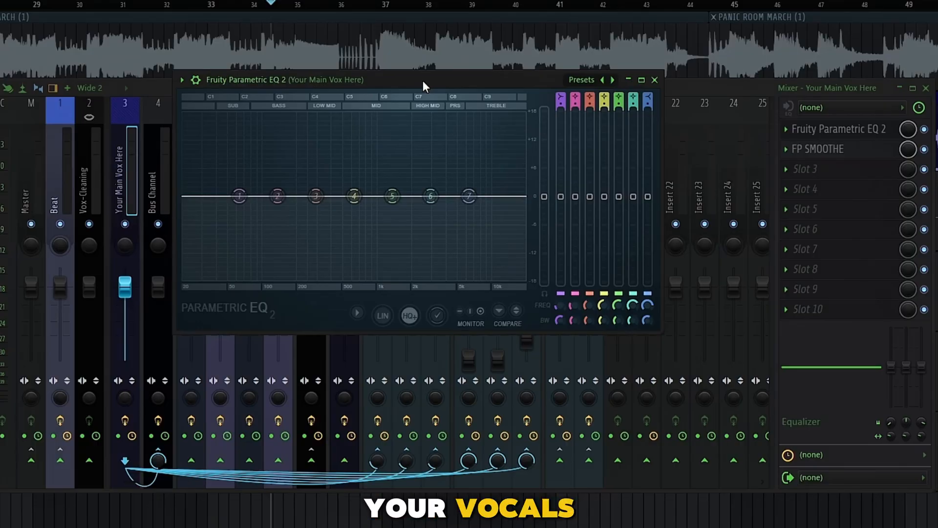
left_click_drag(239, 196, 261, 203)
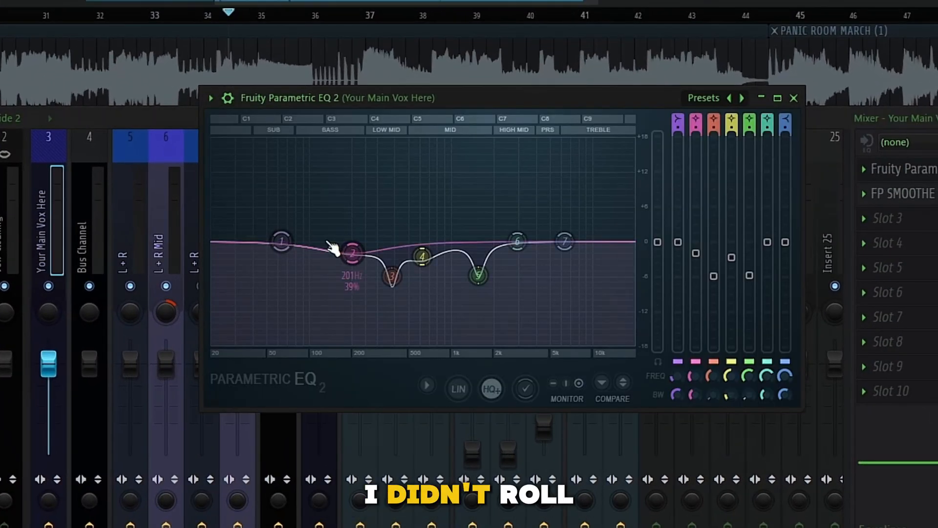
mouse_move(298, 243)
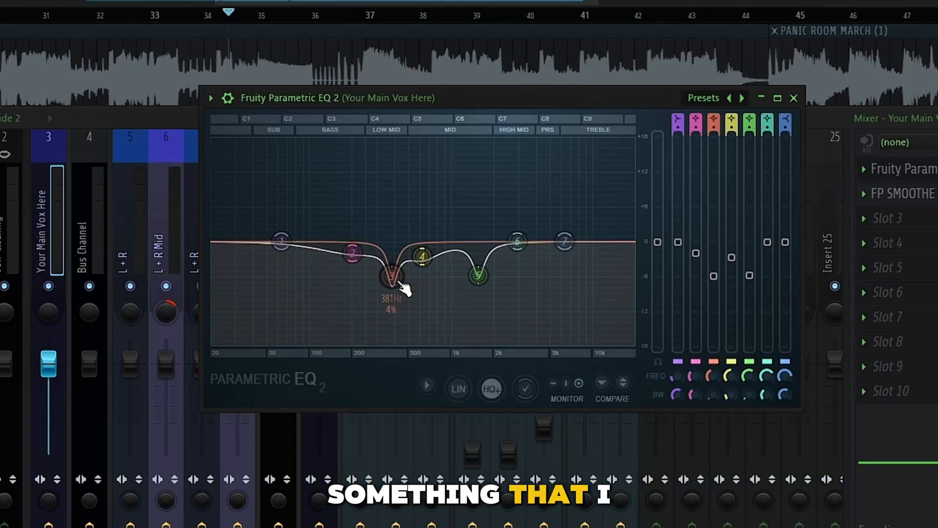
Step: Boost EQ bands 3 and 5 in turn during playback to hear the vocal's resonances, and undo the boosts
key("space")
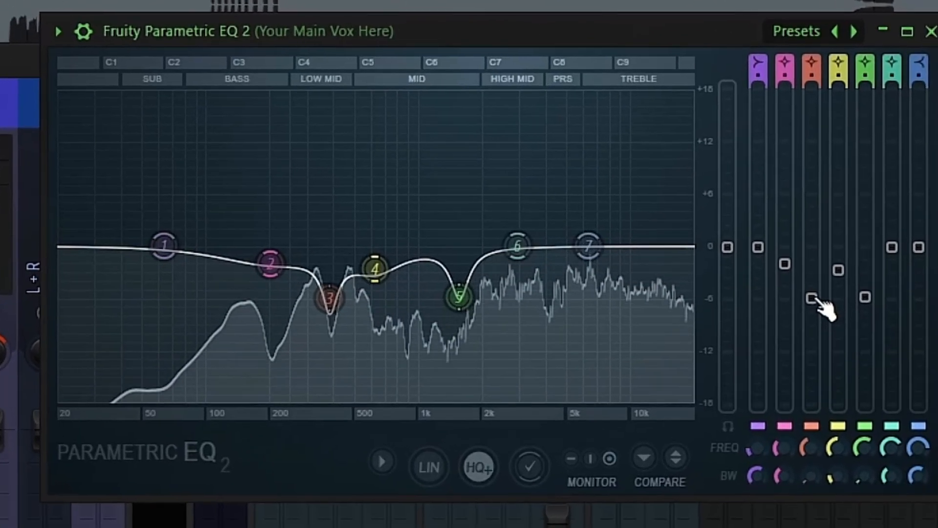
left_click_drag(717, 269, 717, 189)
left_click_drag(795, 197, 794, 136)
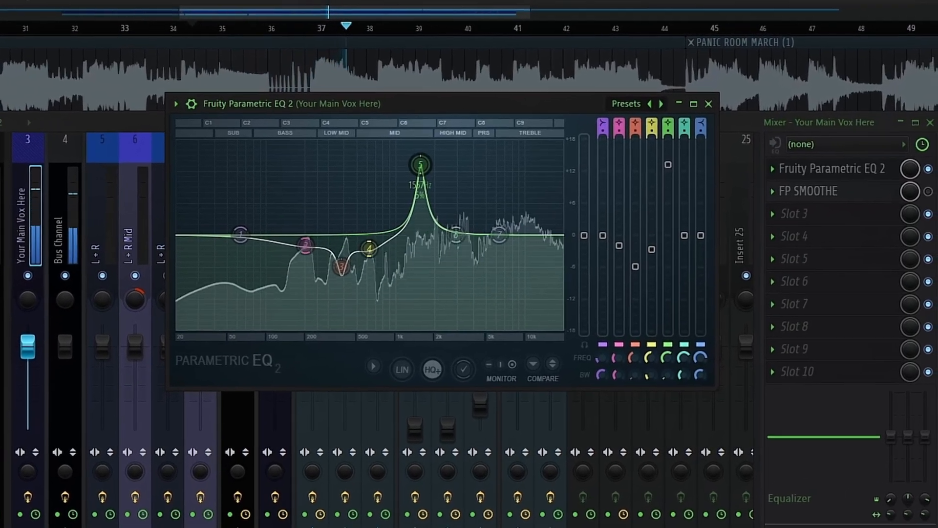
key("ctrl+z")
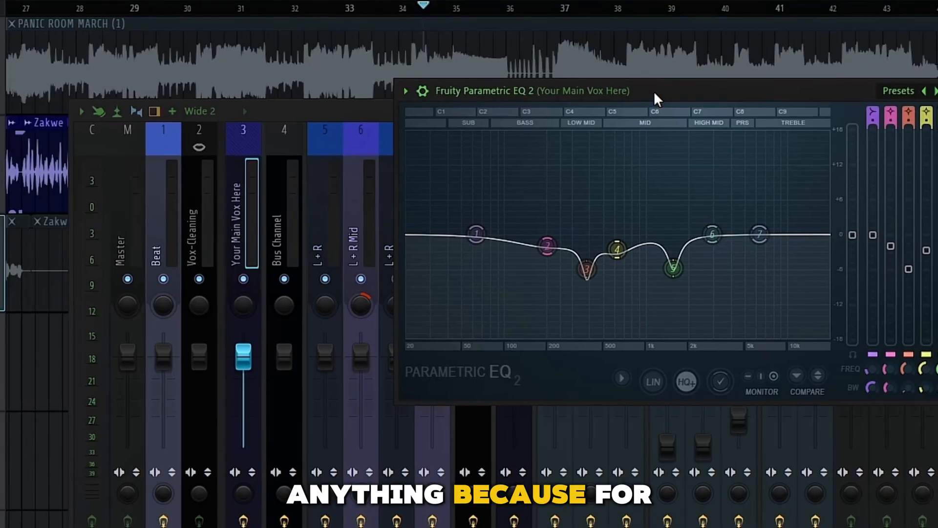
Step: Switch Fruity Parametric EQ 2 off and on during playback to compare the main vocal with and without the cuts
left_click_drag(655, 93, 893, 194)
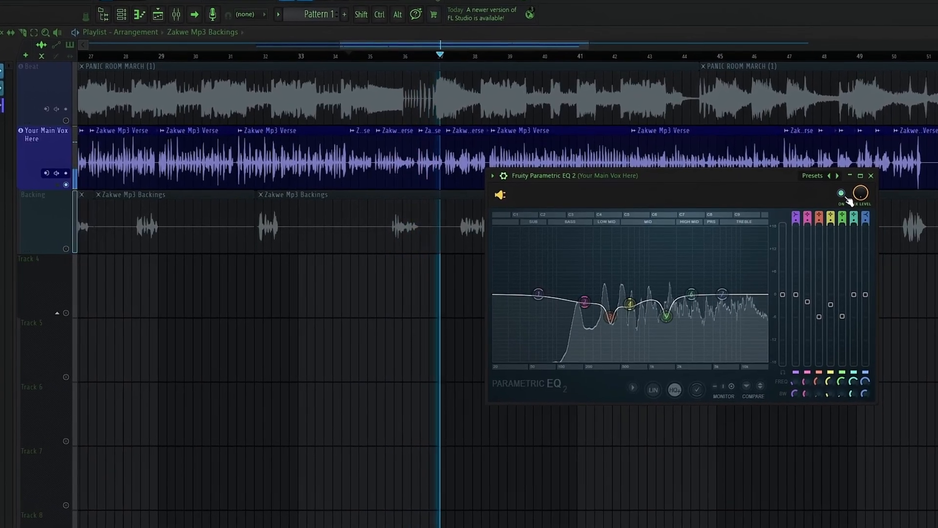
left_click(848, 196)
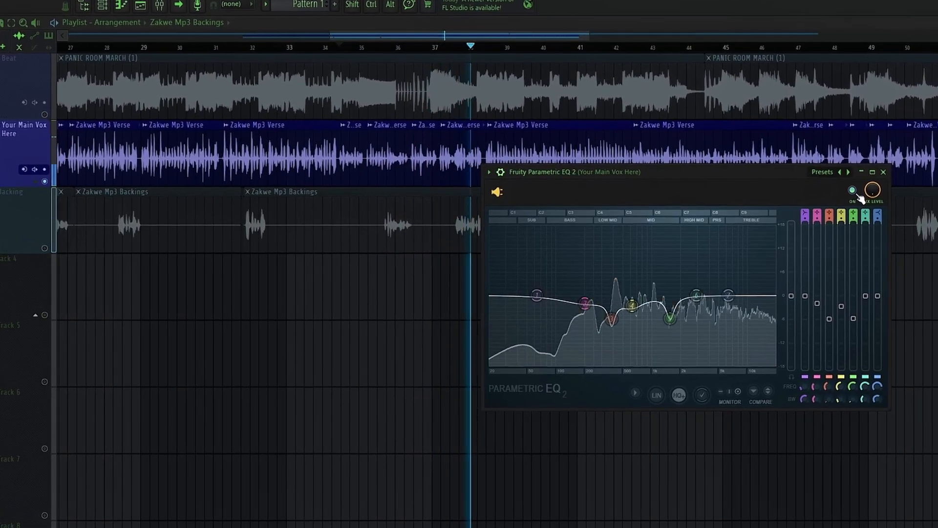
key("Escape")
left_click(155, 5)
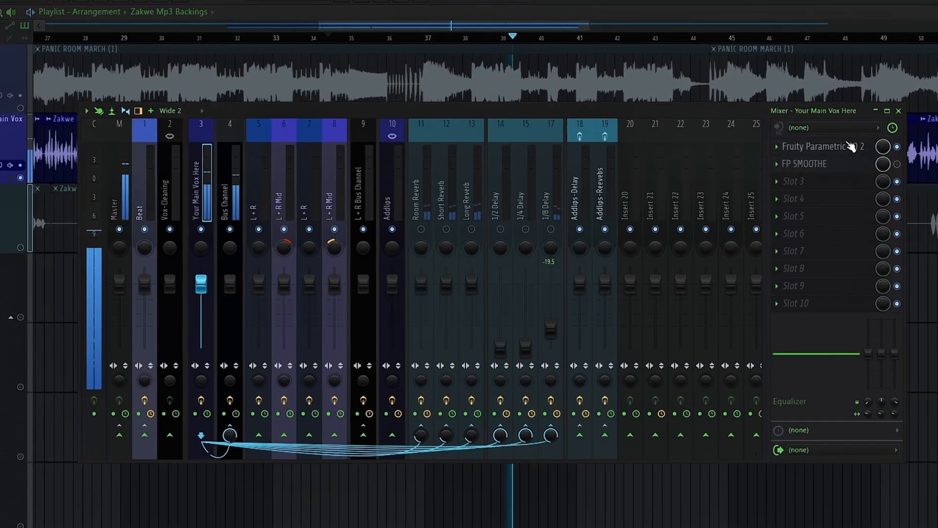
left_click(831, 147)
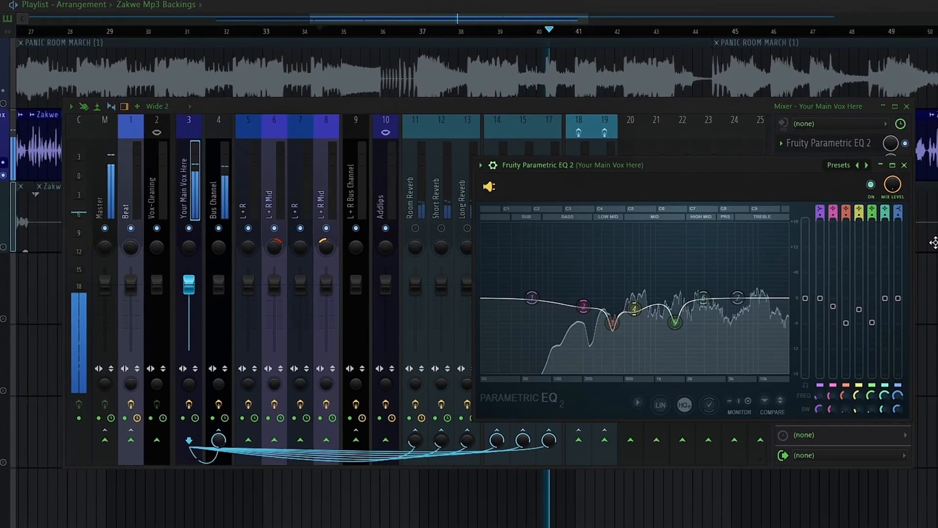
left_click(871, 184)
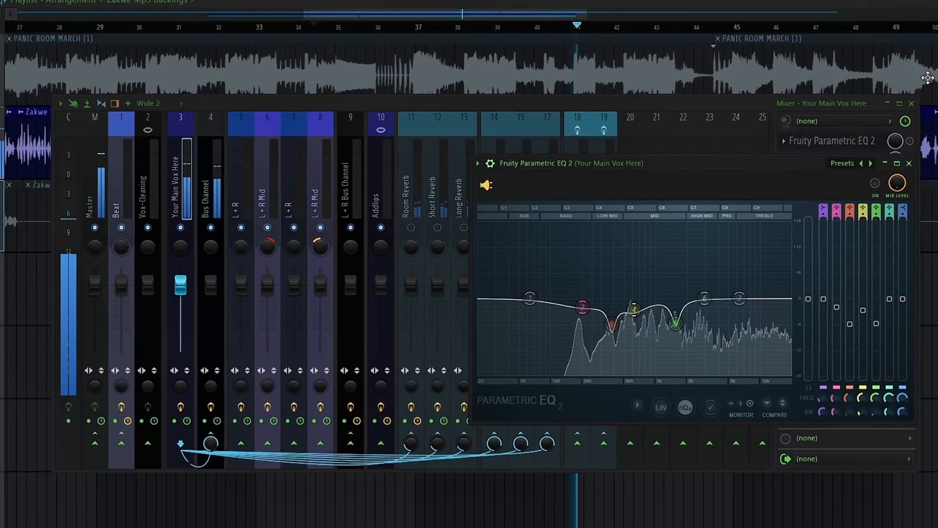
left_click(913, 103)
left_click(879, 183)
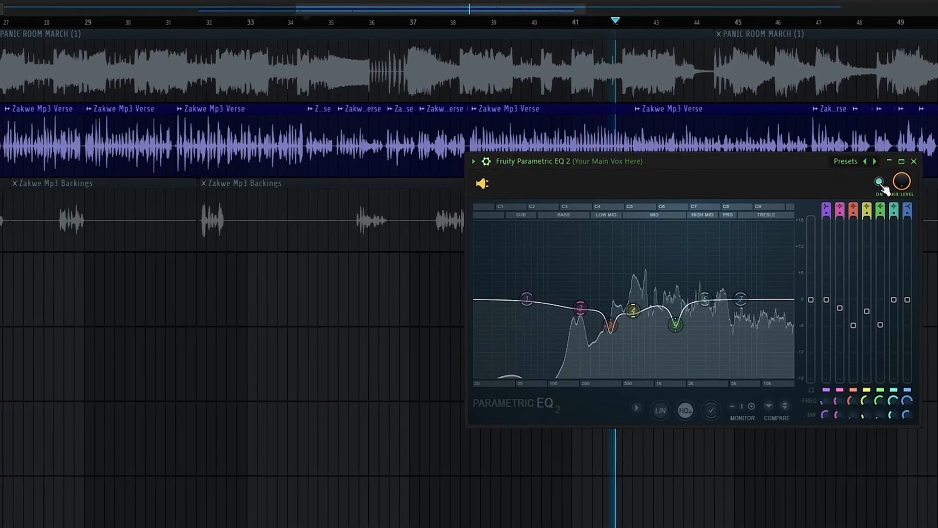
left_click(882, 184)
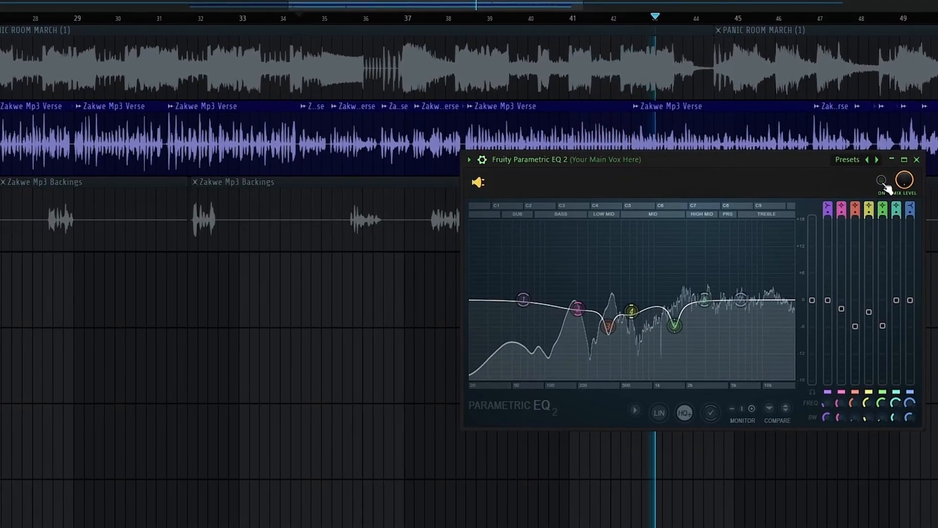
left_click(882, 182)
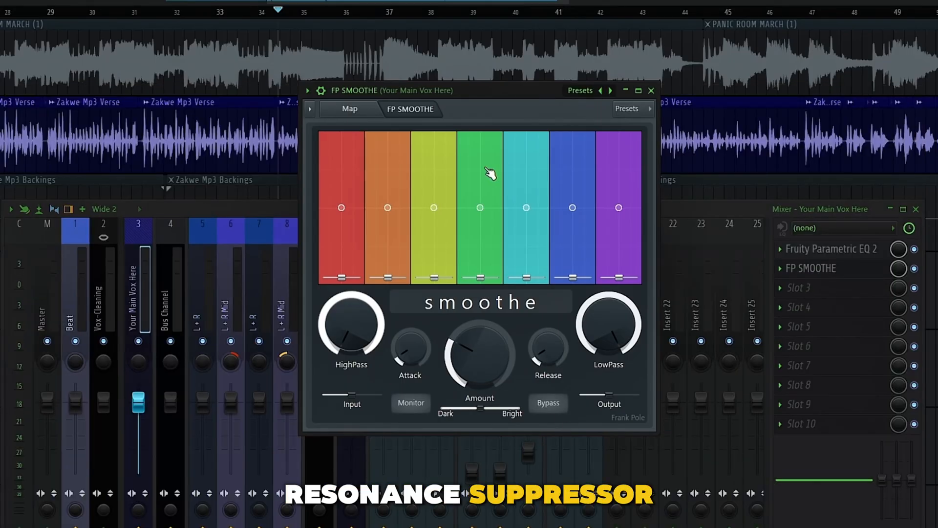
Step: Raise the green and cyan band points in FP SMOOTHE on the main vocal, listening with Monitor enabled
left_click_drag(513, 94, 418, 134)
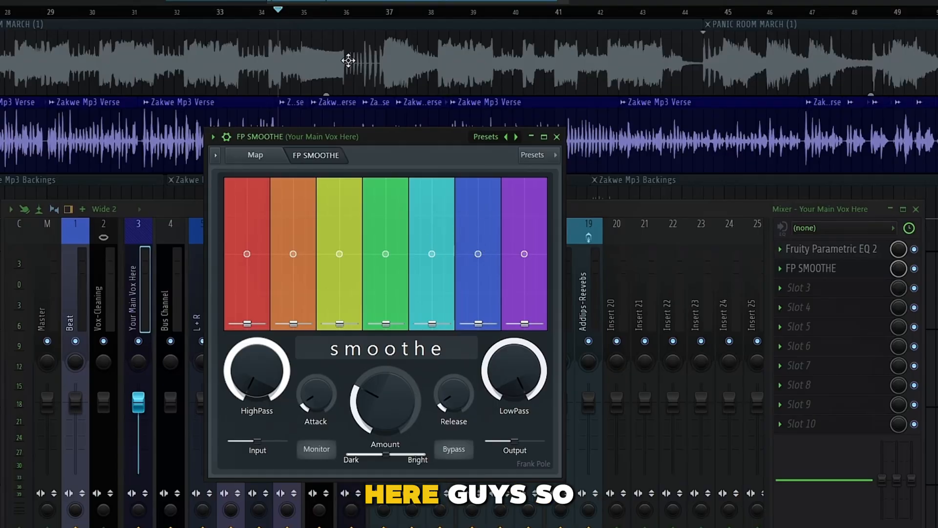
left_click(673, 212)
scroll(653, 252, "down", 3)
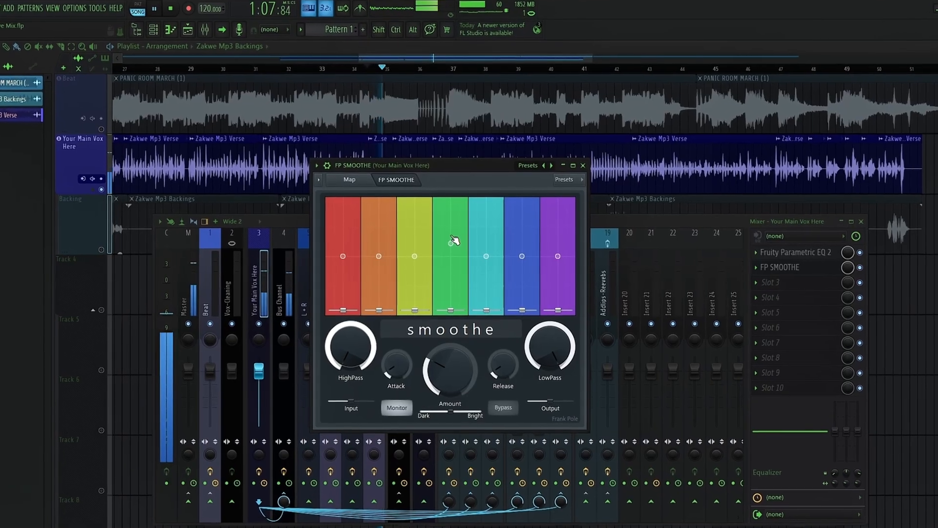
left_click_drag(452, 236, 452, 206)
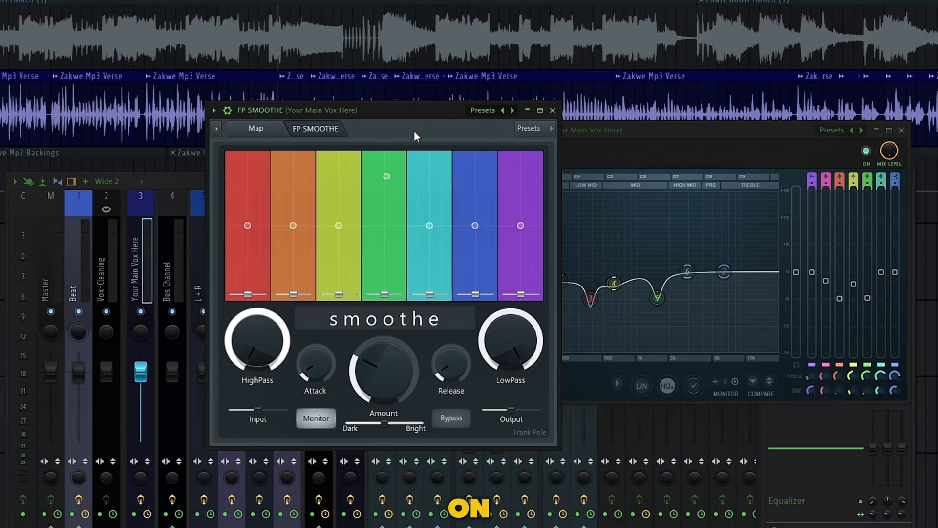
left_click_drag(409, 108, 352, 118)
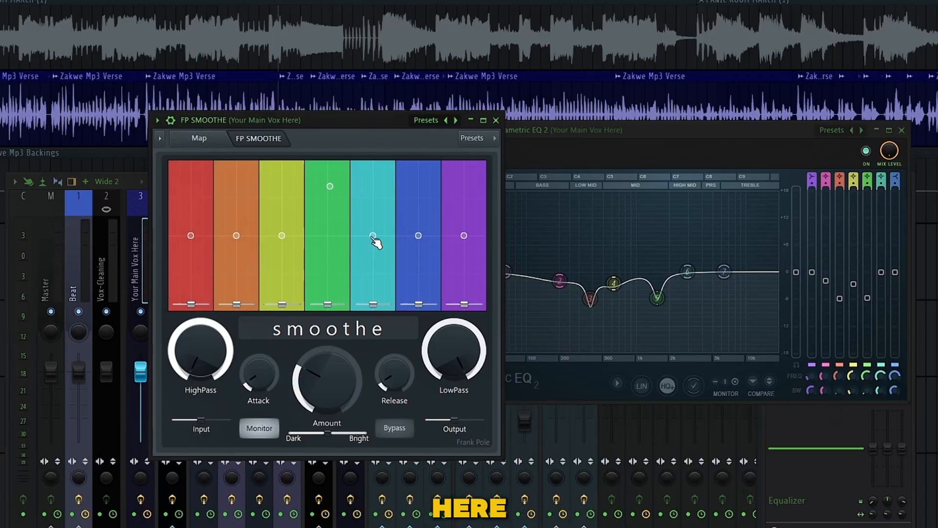
left_click_drag(372, 236, 373, 205)
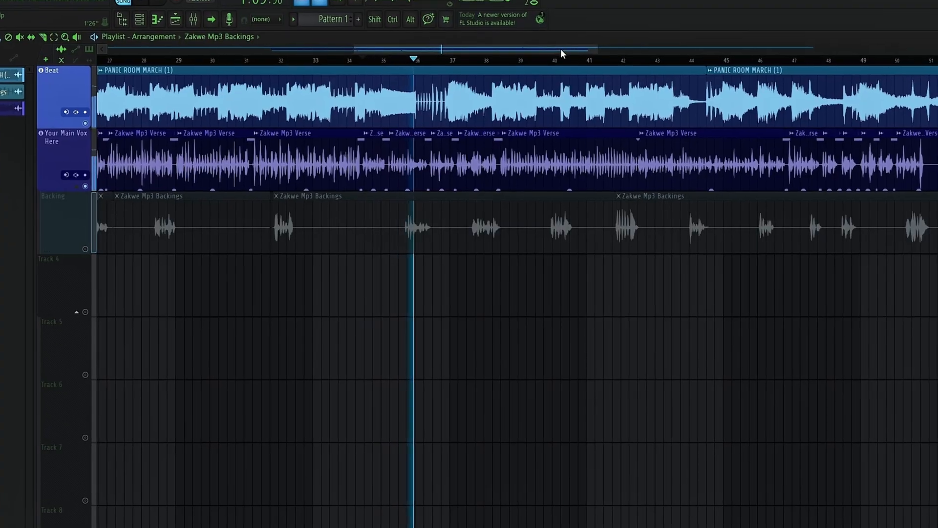
Step: Compare the vocal over the beat with Fruity Parametric EQ 2 and FP SMOOTHE bypassed and active
left_click(185, 11)
left_click(912, 251)
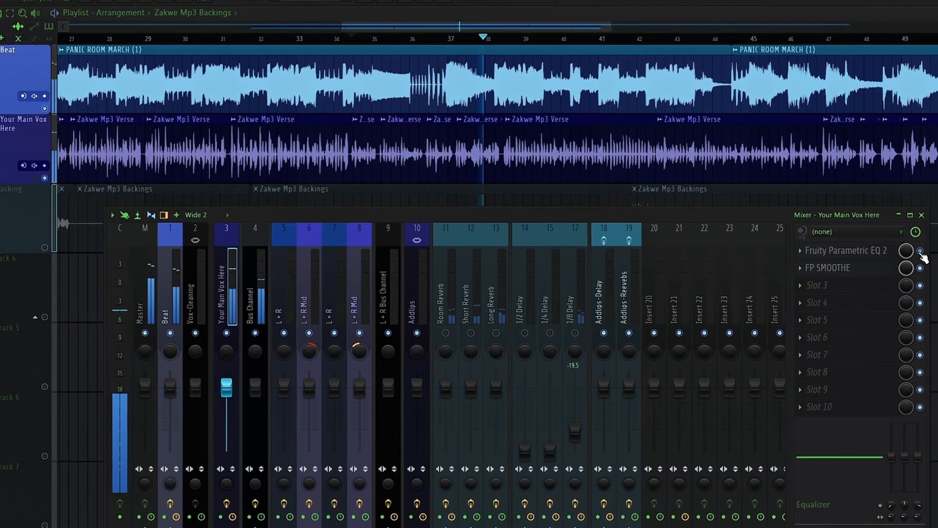
left_click(911, 267)
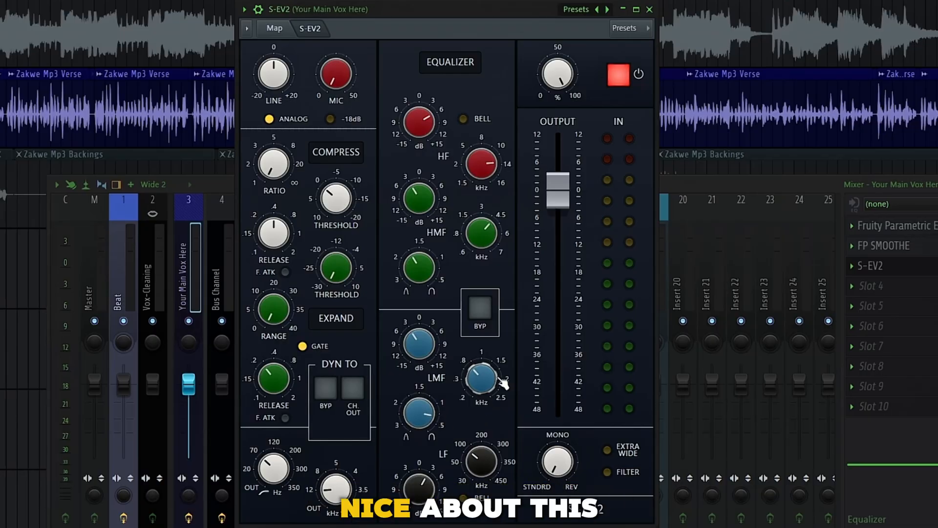
Step: Examine the internal routing map of S-EV2 and return to its control panel
left_click(275, 28)
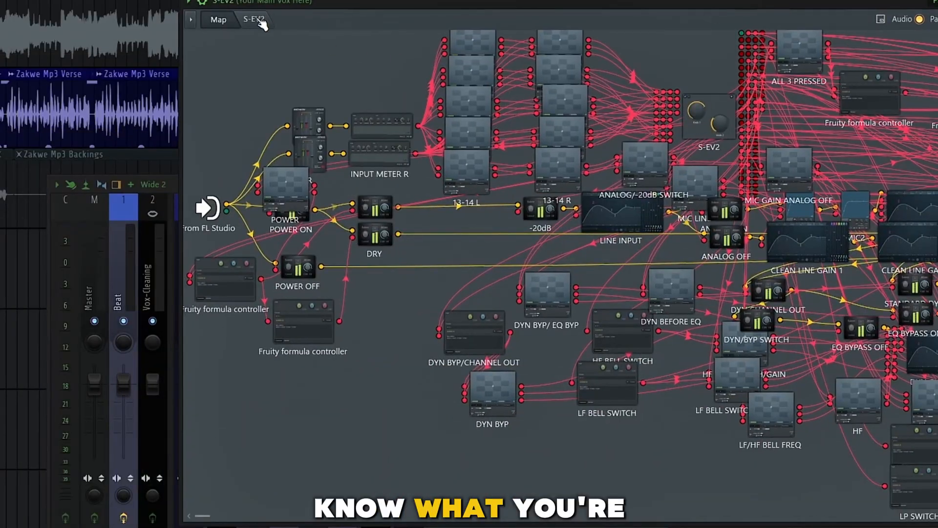
left_click(253, 20)
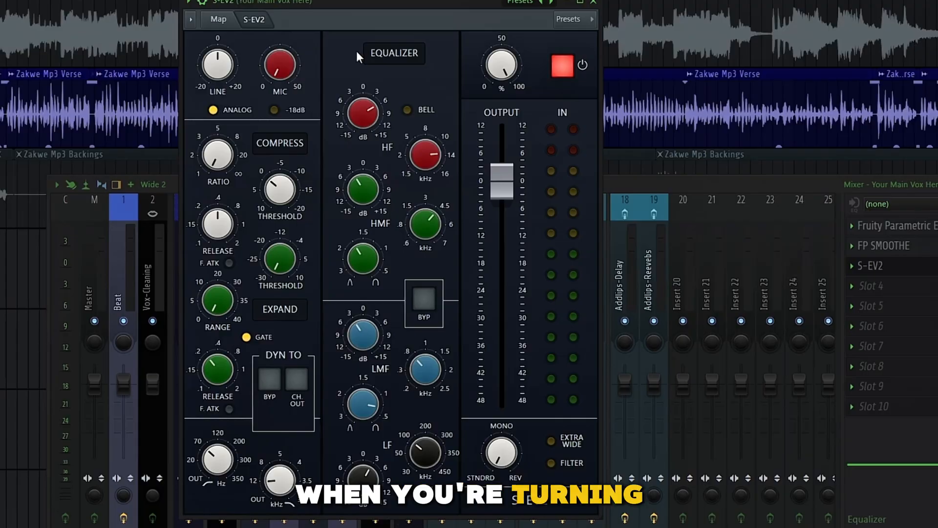
left_click(219, 19)
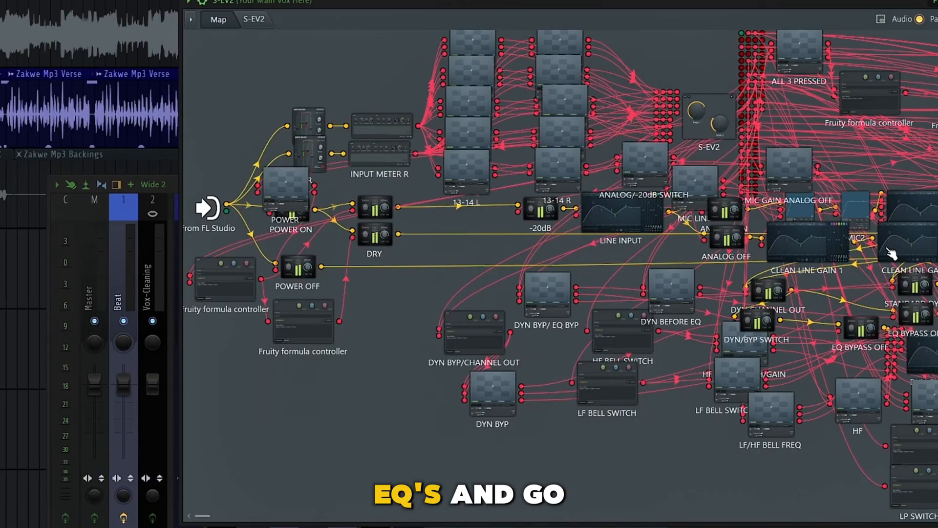
left_click(259, 21)
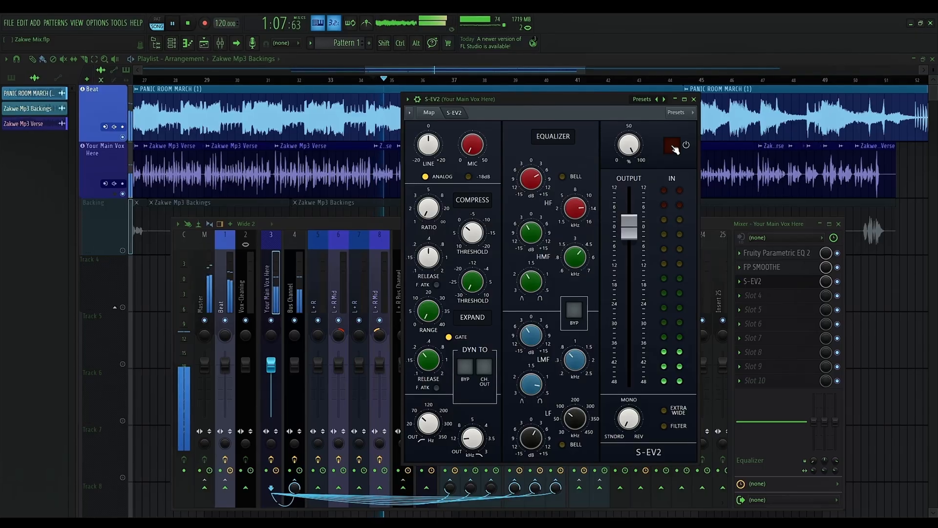
Step: Toggle the S-EV2 power repeatedly during playback to compare the processed and unprocessed vocal over the beat
left_click(673, 147)
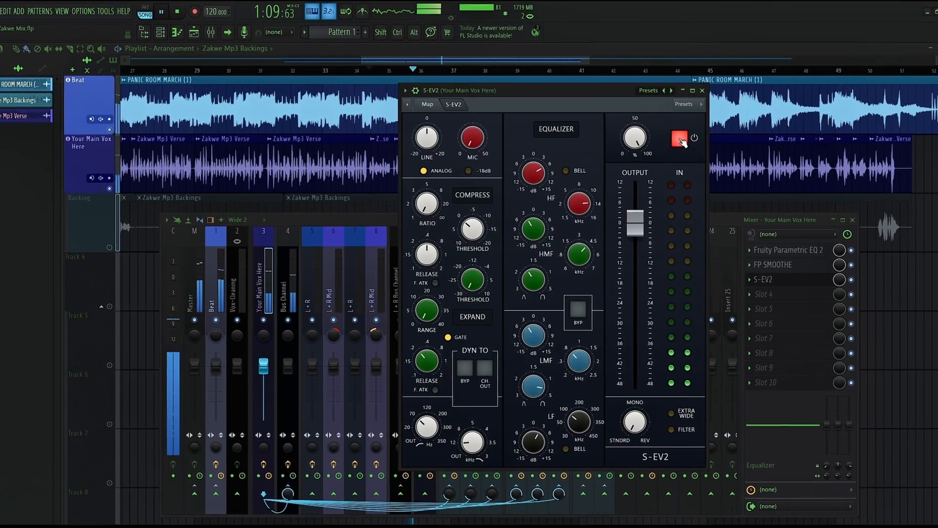
left_click_drag(550, 90, 268, 103)
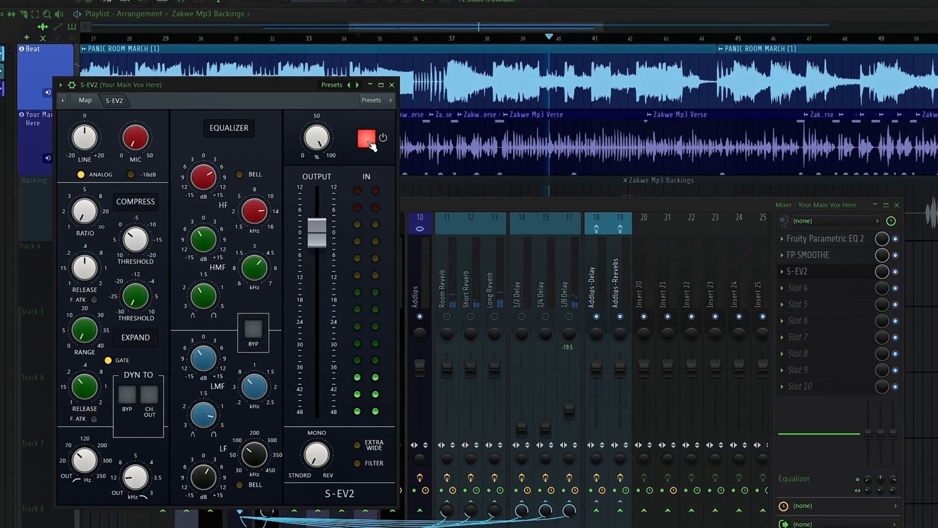
left_click(368, 140)
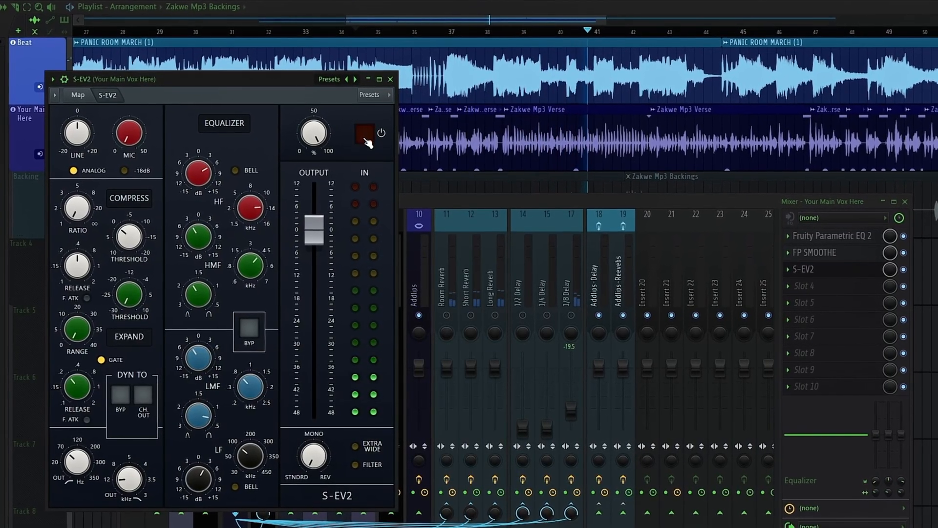
left_click(367, 139)
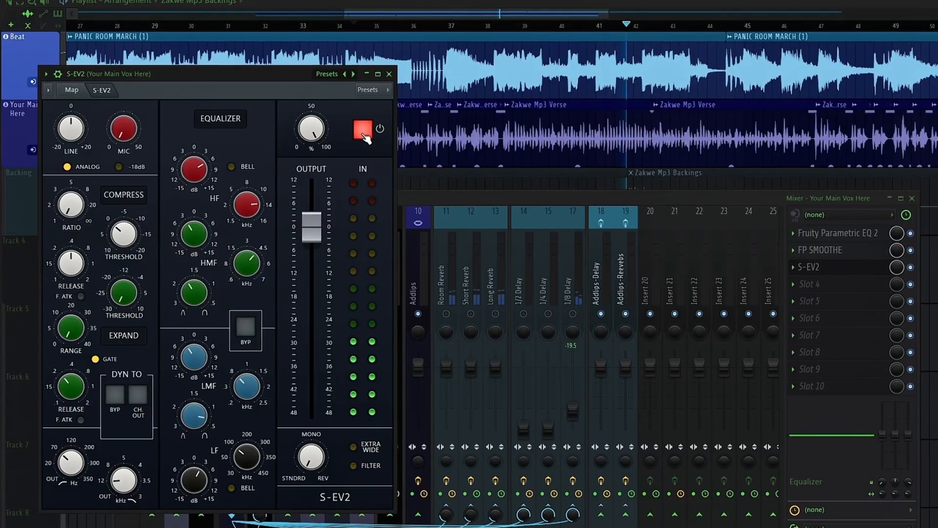
left_click(365, 136)
left_click(365, 136)
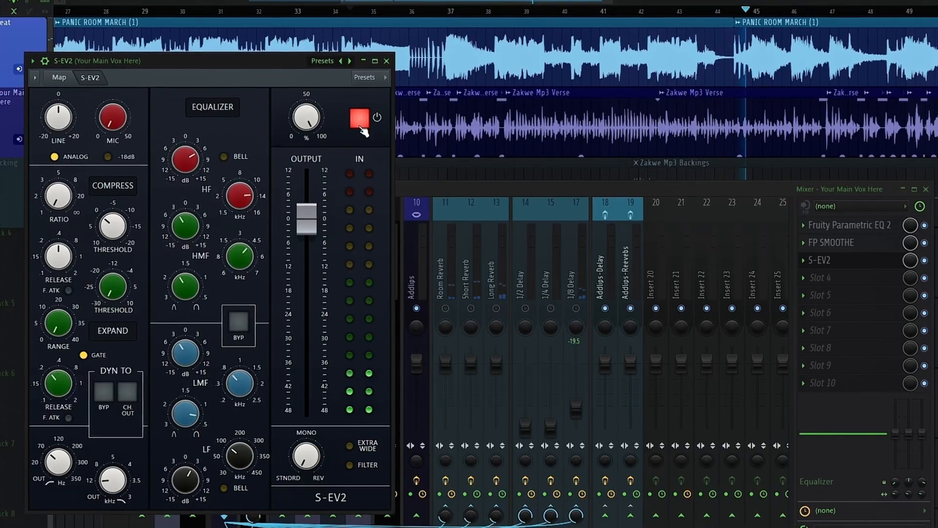
left_click(362, 129)
left_click(362, 130)
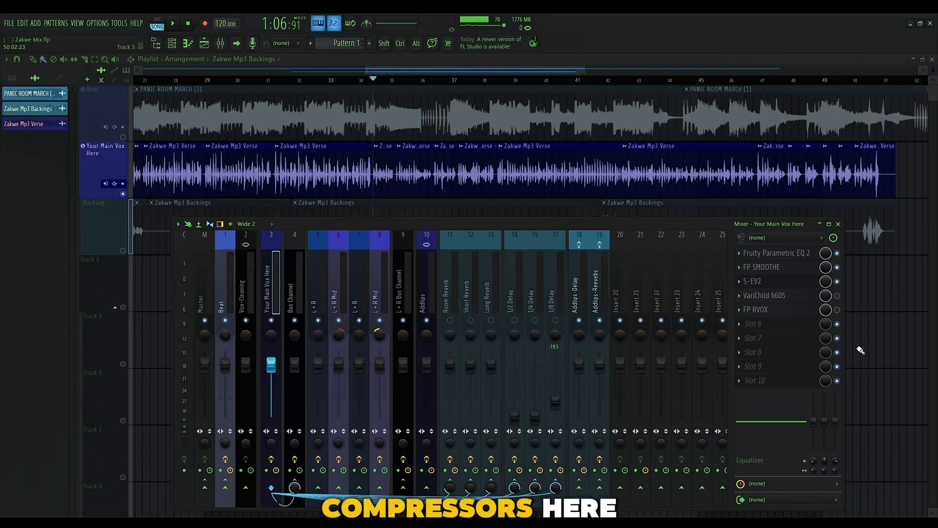
Step: Activate VariChild 660S on the main vocal channel, and open it and FP RVOX to review both compressors during playback
left_click(838, 295)
left_click(791, 299)
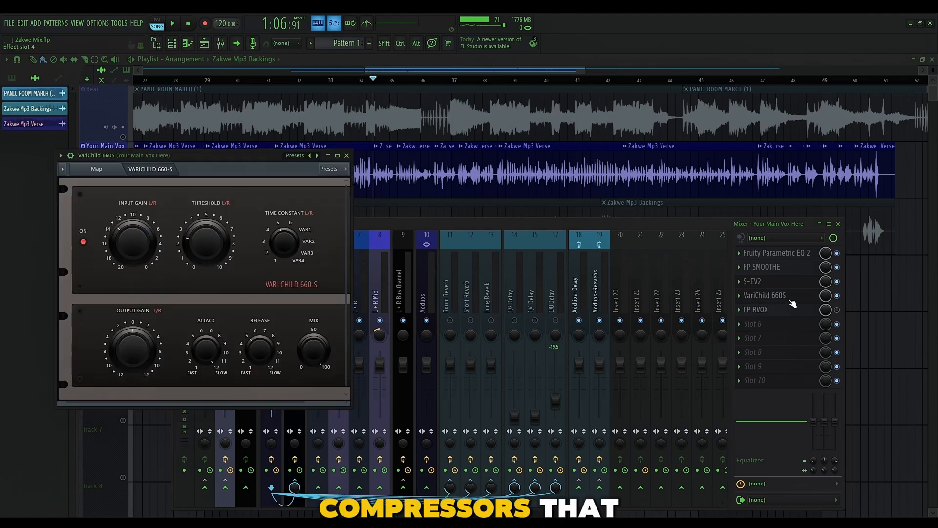
left_click_drag(176, 155, 431, 162)
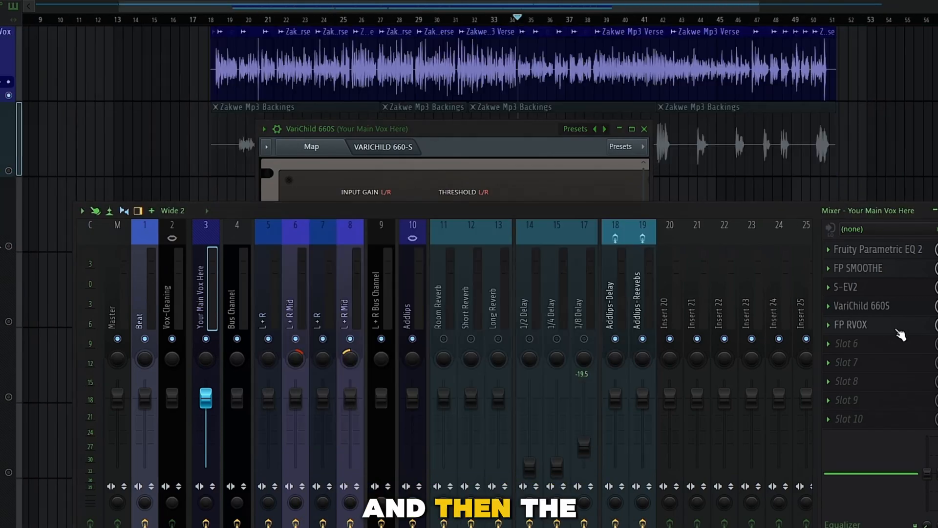
left_click(900, 331)
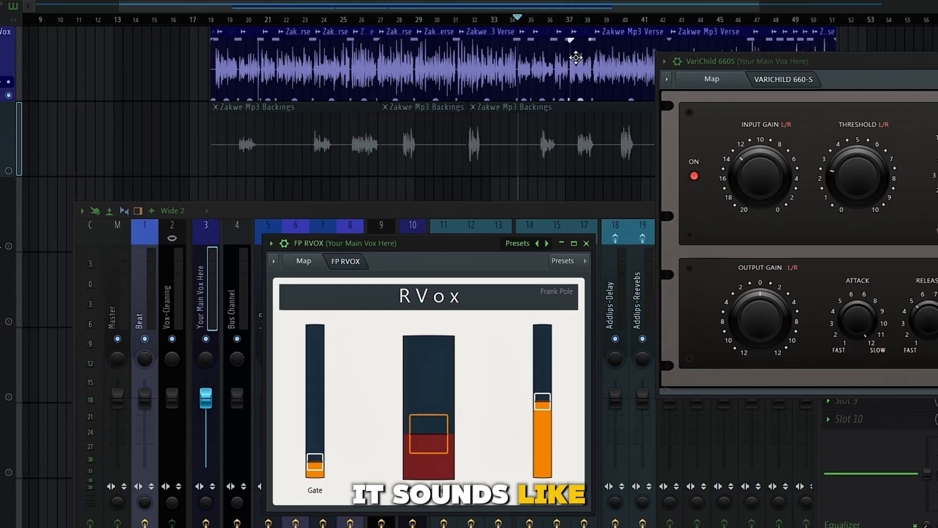
scroll(576, 58, "up", 1)
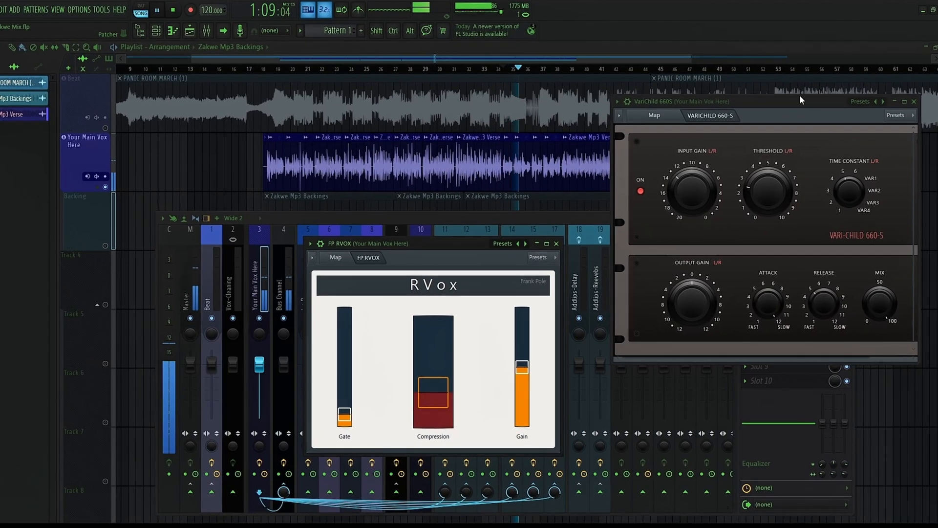
left_click_drag(787, 100, 768, 205)
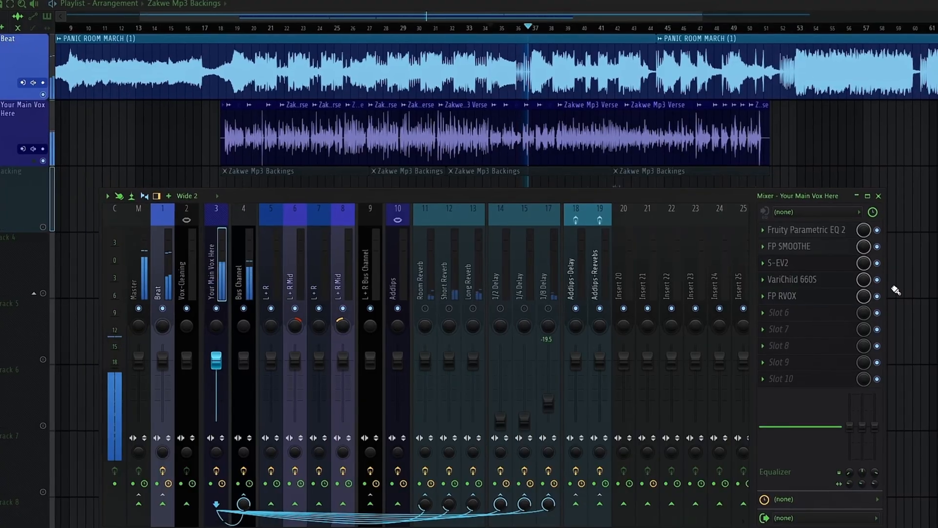
Step: Bypass VariChild 660S and FP RVOX during playback and re-enable both to compare the vocal's compression
left_click(875, 281)
left_click(875, 297)
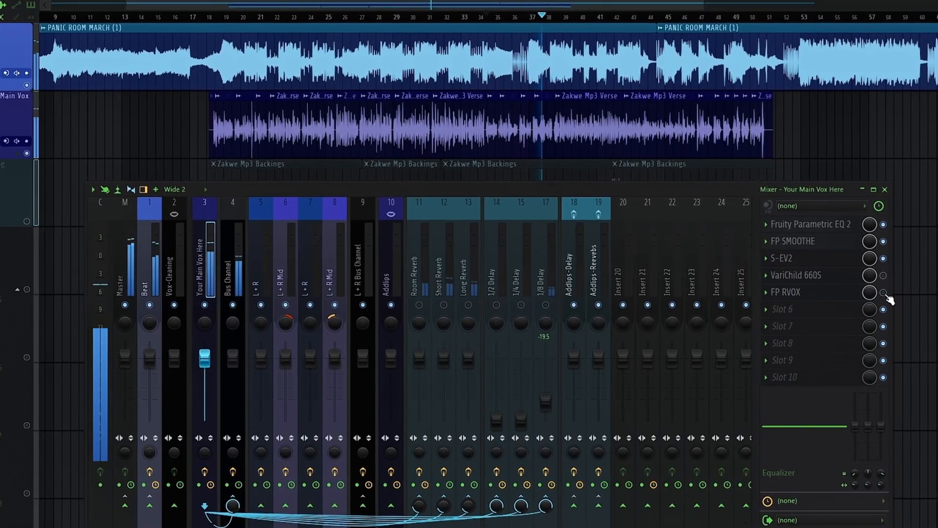
left_click(882, 294)
left_click(882, 277)
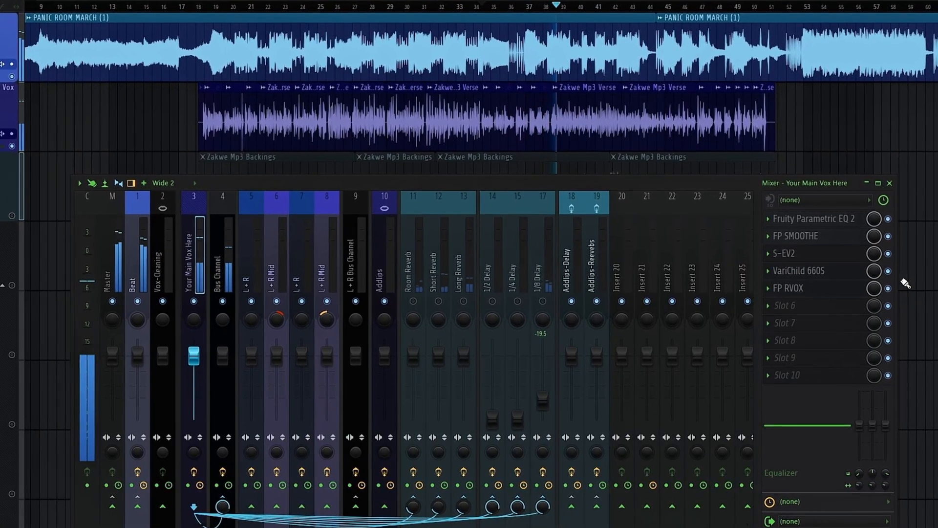